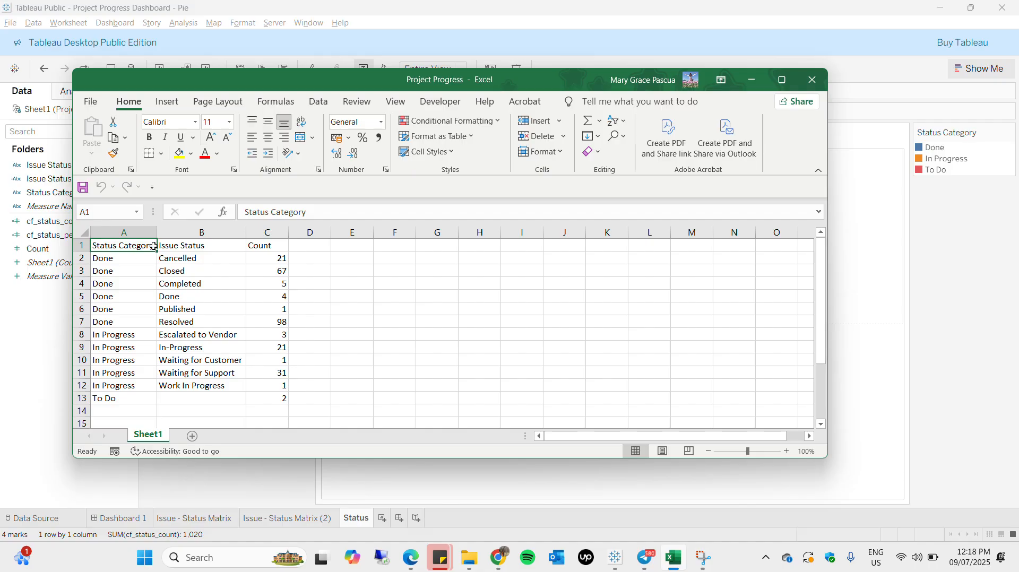
# Minimize the Excel workbook and create a new workbook in Tableau Public.
pyautogui.click(751, 79)
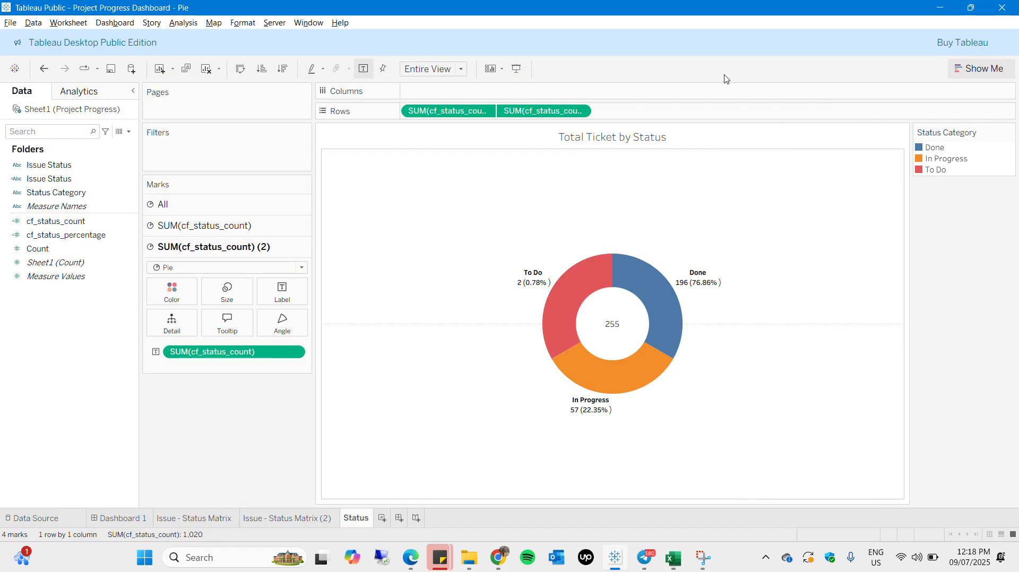
pyautogui.click(10, 22)
pyautogui.click(34, 49)
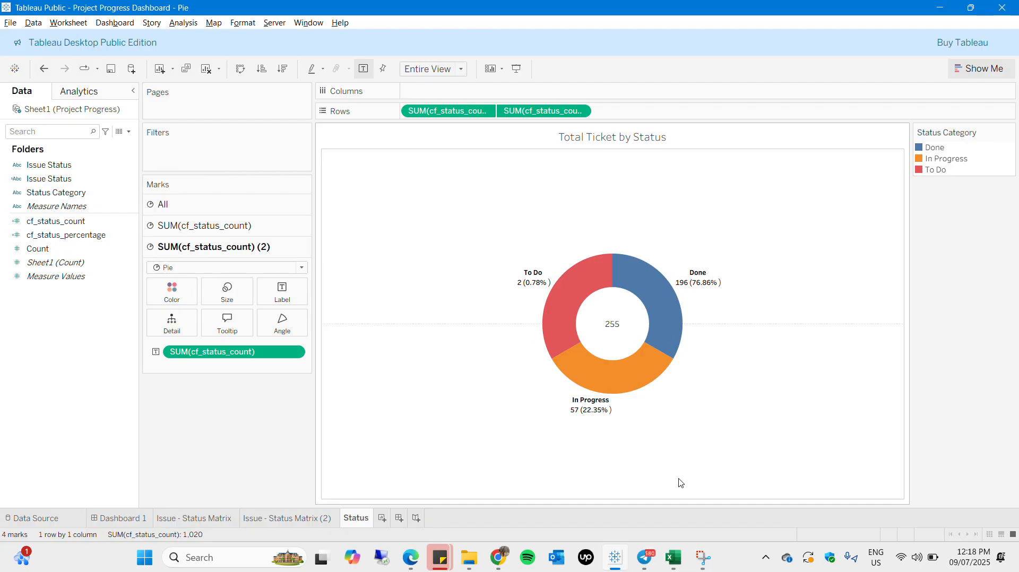
pyautogui.hotkey('ctrl', 'n')
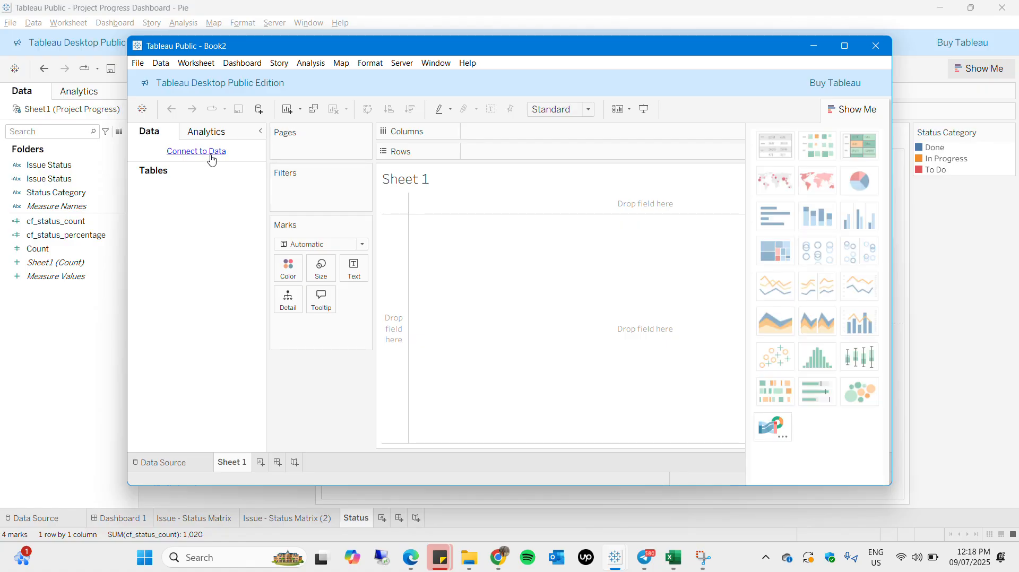
# Connect the new workbook to the Project Progress Excel file, preview its rows, and go to Sheet 1.
pyautogui.click(207, 152)
pyautogui.click(305, 203)
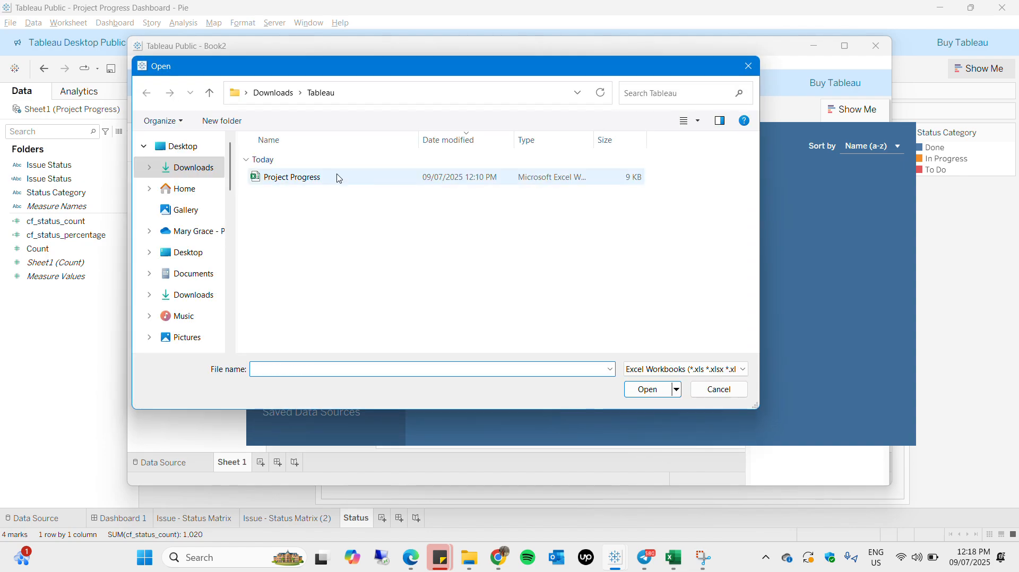
pyautogui.doubleClick(337, 176)
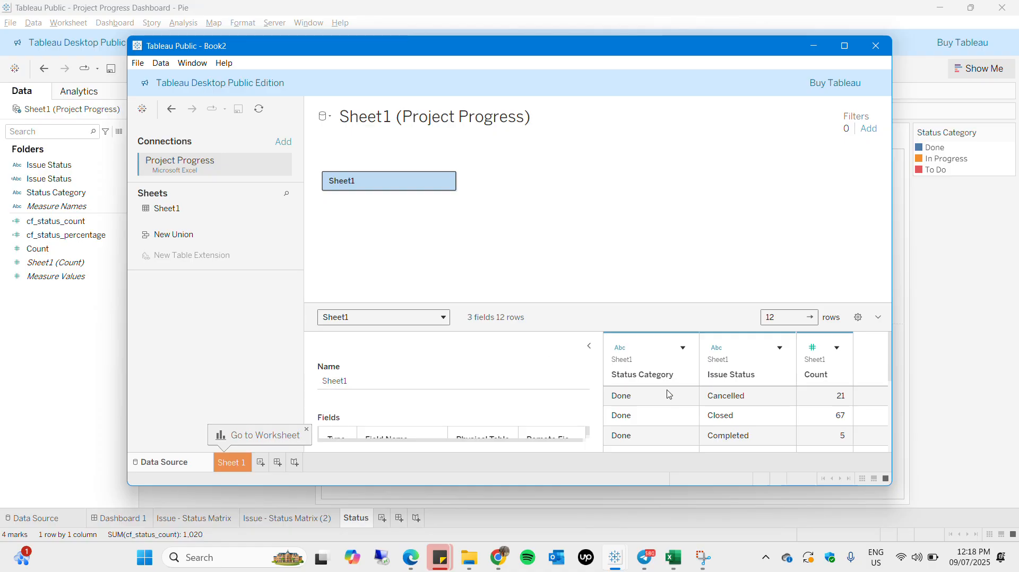
pyautogui.scroll(-3, 669, 394)
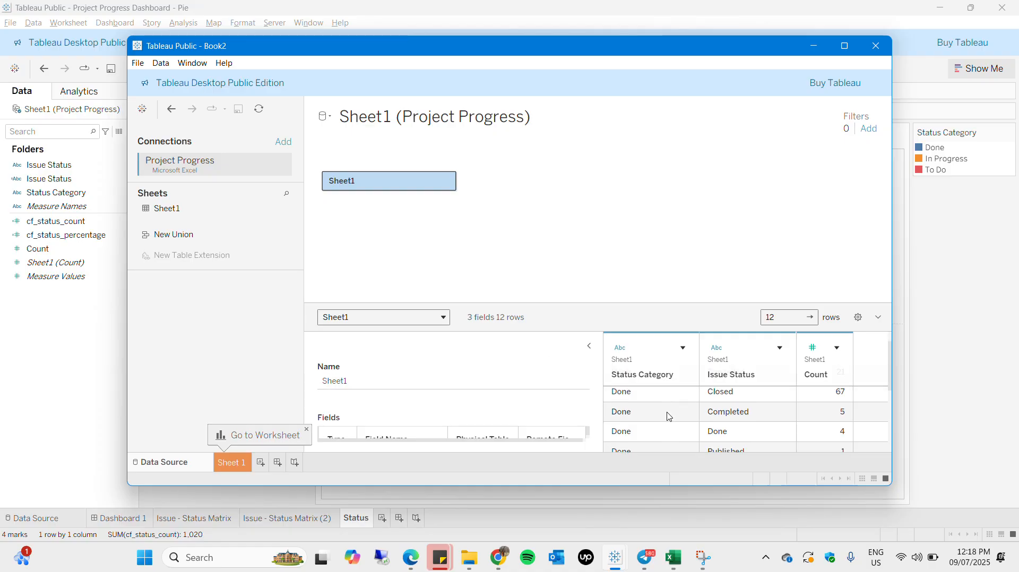
pyautogui.click(230, 463)
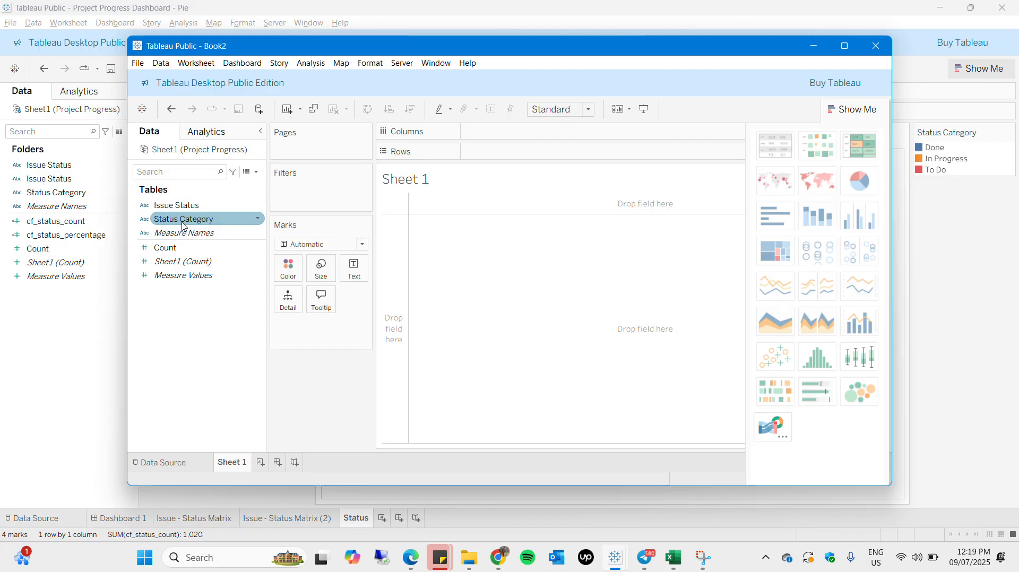
# Create a calculated field named cf_status_count.
pyautogui.click(256, 172)
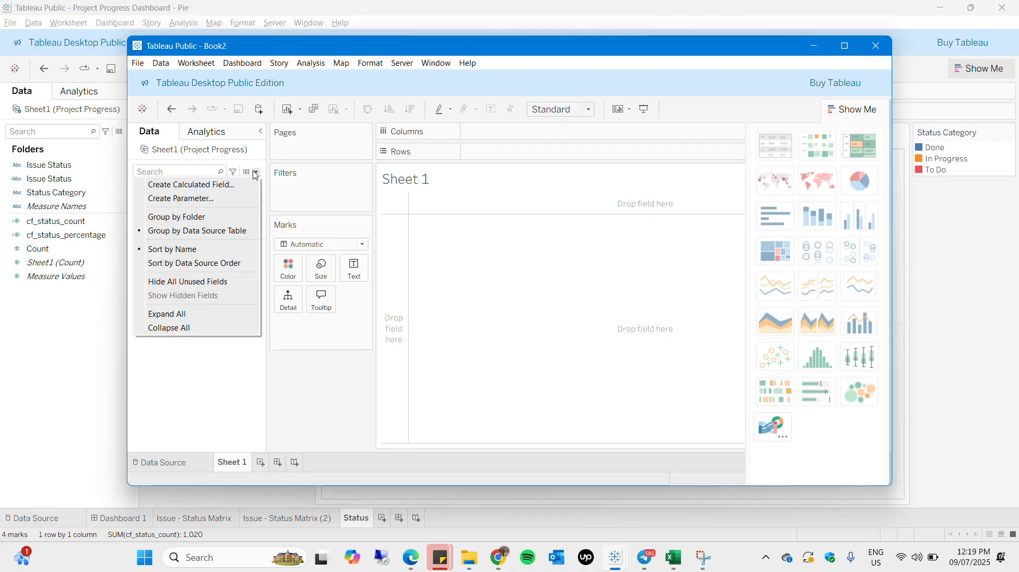
pyautogui.click(223, 190)
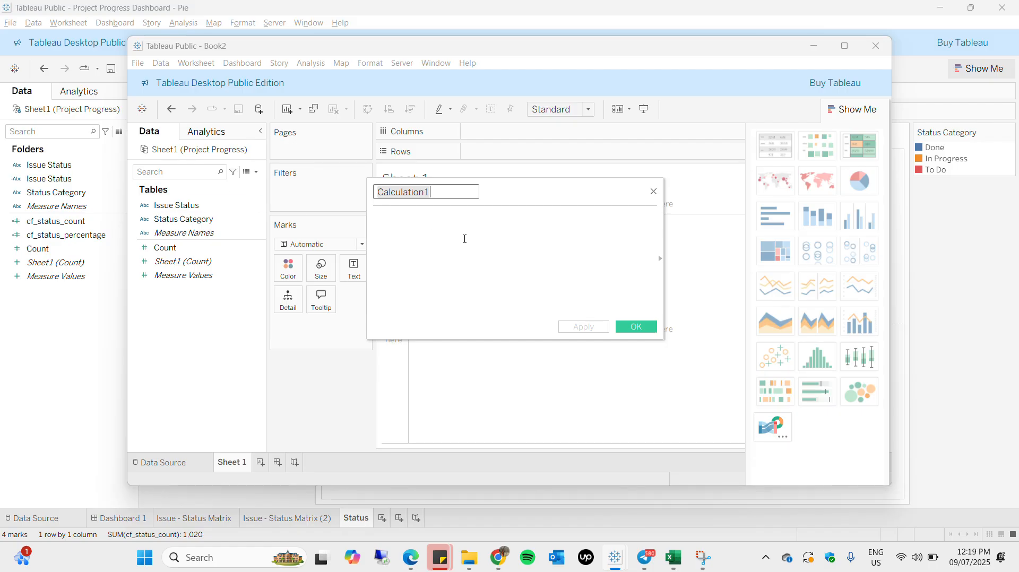
pyautogui.write('cf')
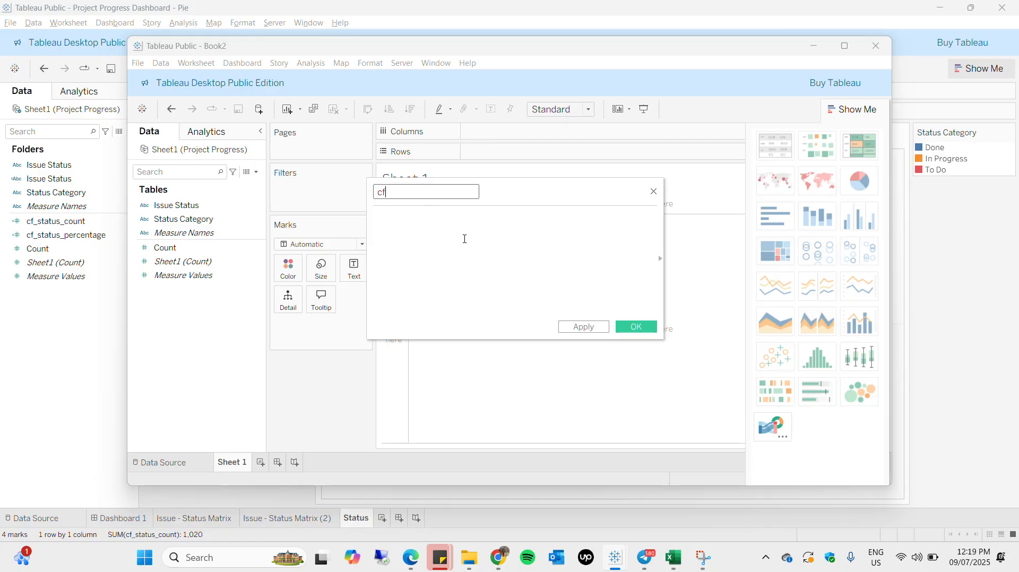
pyautogui.write('stat')
pyautogui.press('BackSpace')
pyautogui.press('BackSpace')
pyautogui.write('_status_count')
pyautogui.click(464, 238)
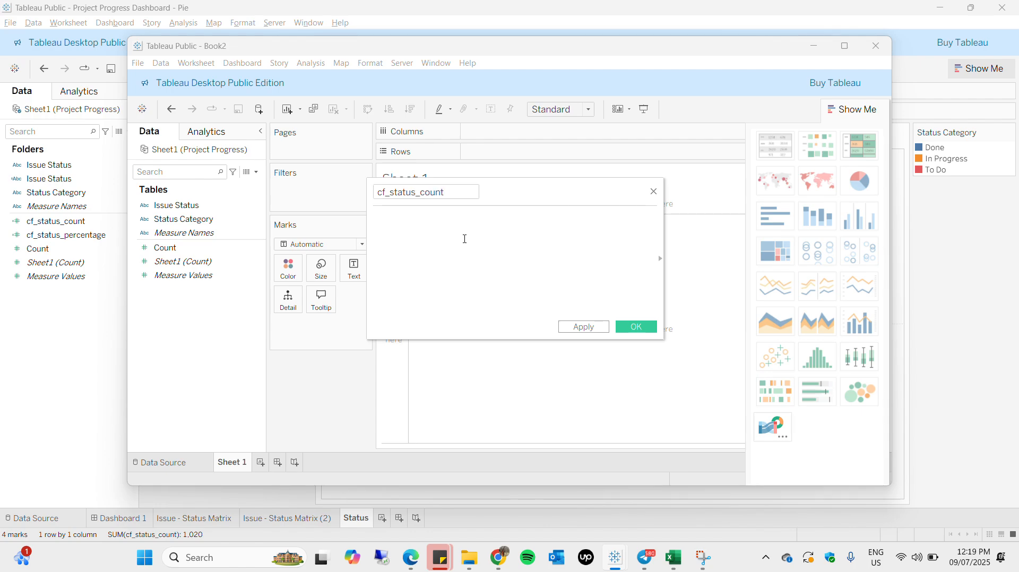
# Enter the formula {FIXED: SUM([Count])} for the cf_status_count field.
pyautogui.write('{fixe')
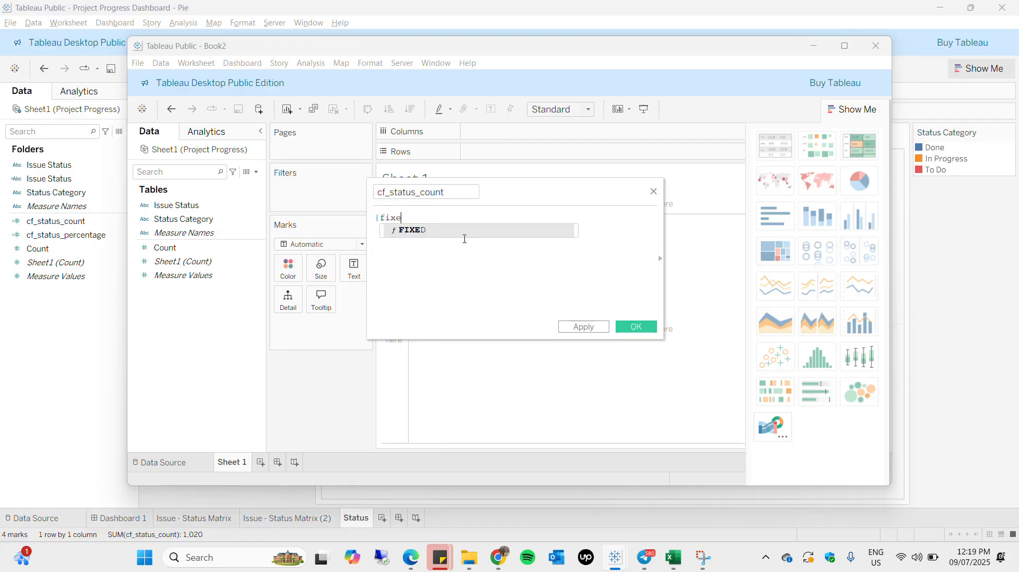
pyautogui.press('Return')
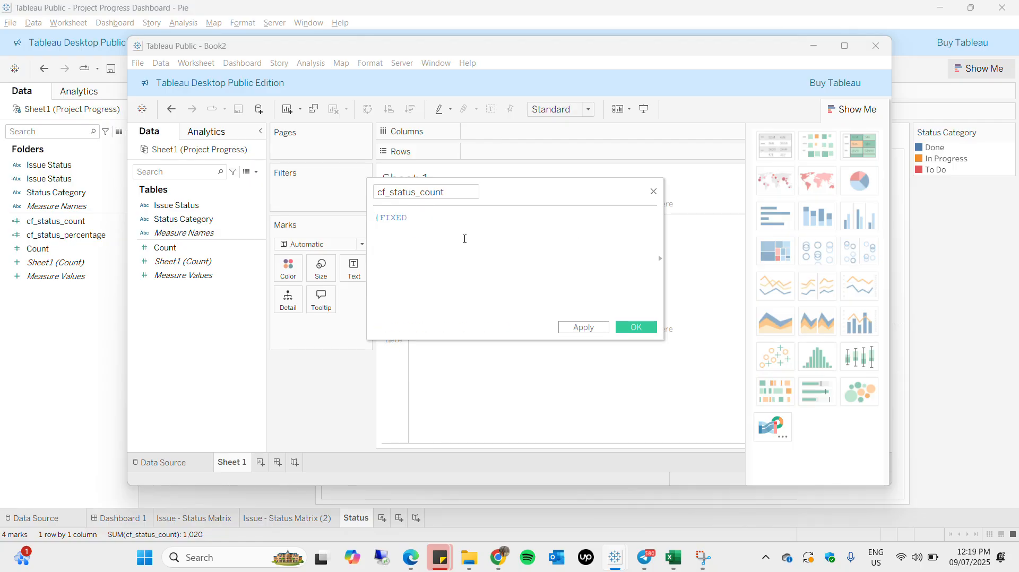
pyautogui.write(': sum')
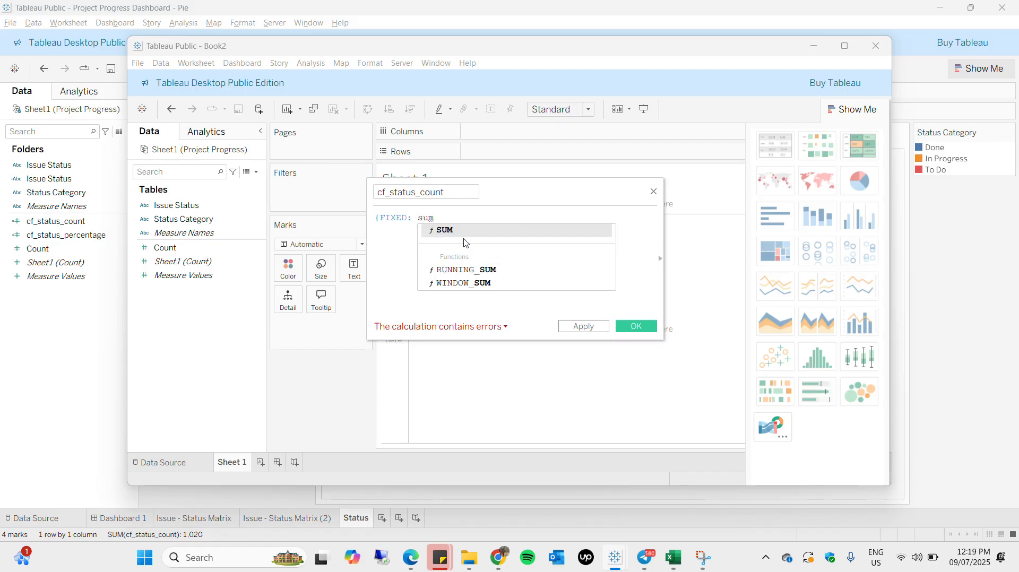
pyautogui.press('Return')
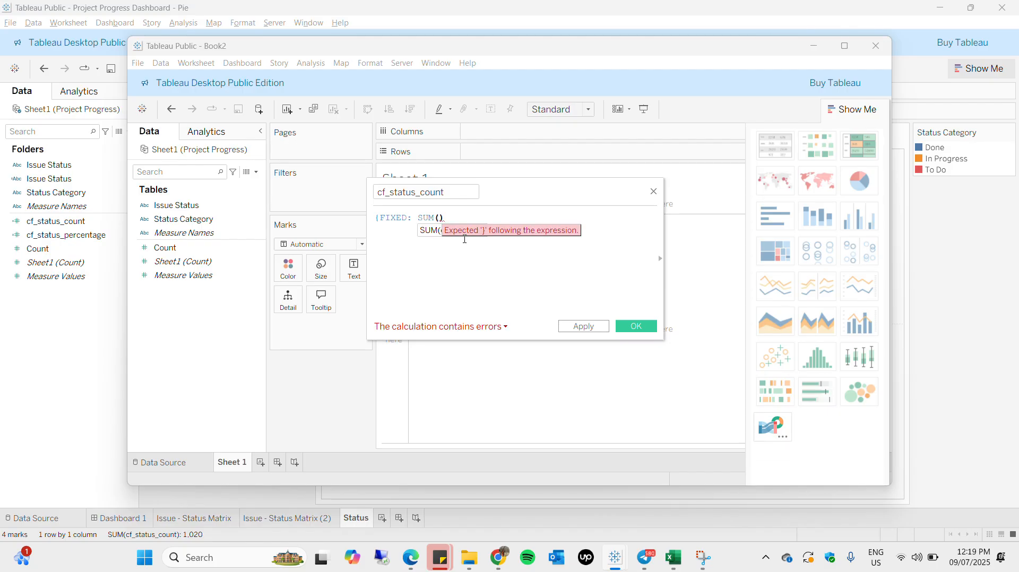
pyautogui.write('[Count')
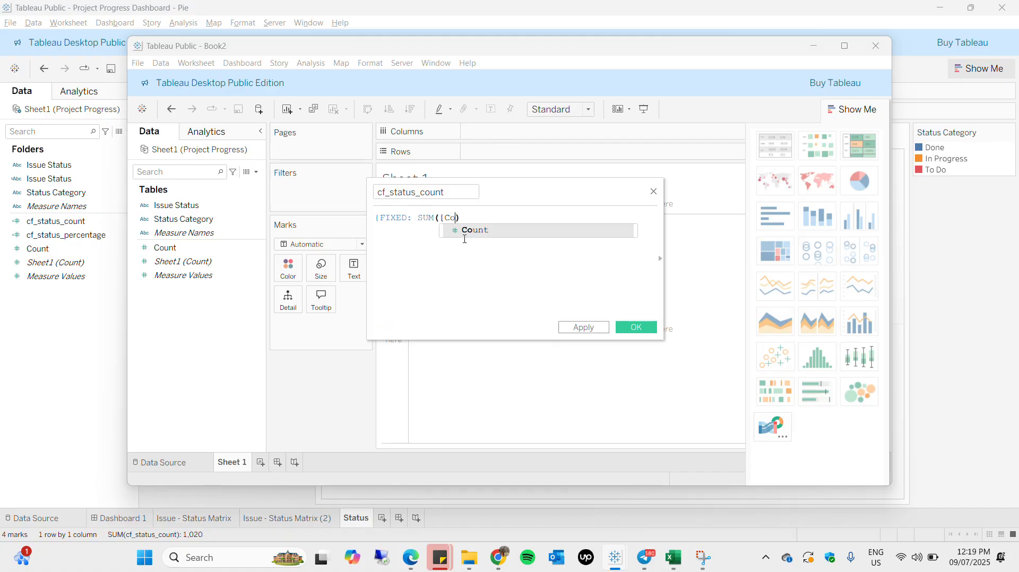
pyautogui.press('Escape')
pyautogui.write('])')
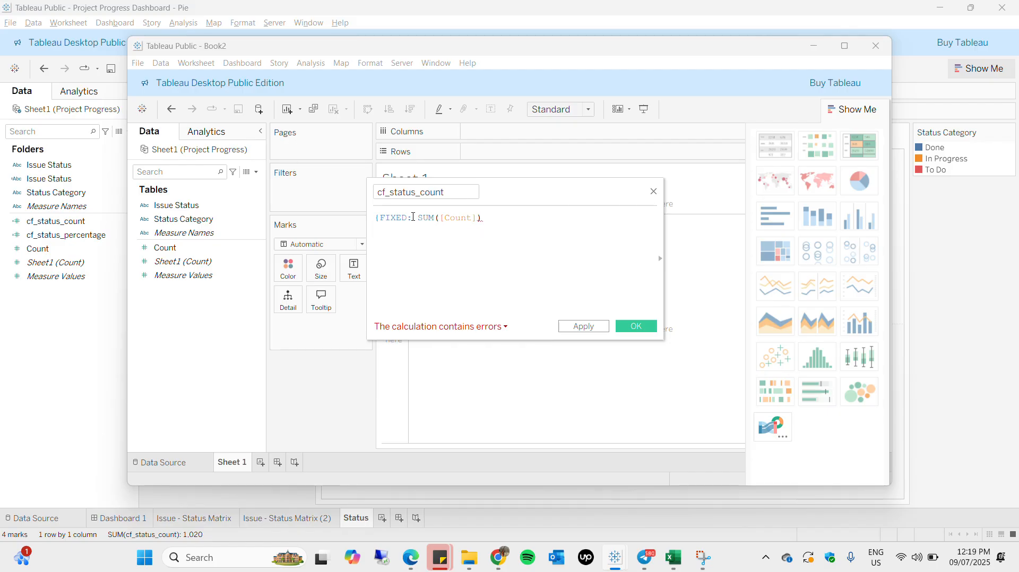
pyautogui.write('}')
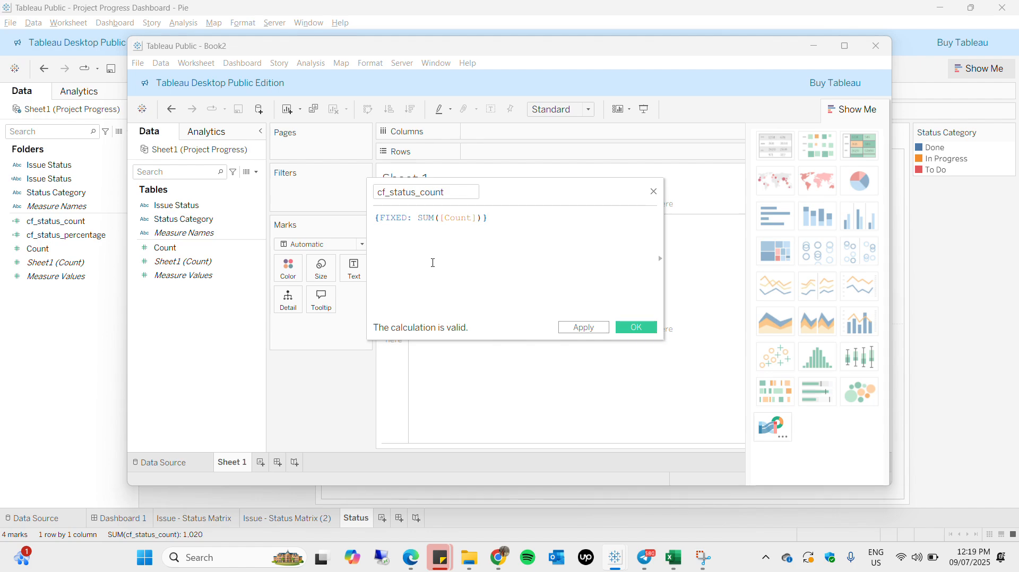
pyautogui.moveTo(413, 219); pyautogui.dragTo(378, 214)
pyautogui.click(411, 220)
pyautogui.moveTo(491, 219); pyautogui.dragTo(424, 209)
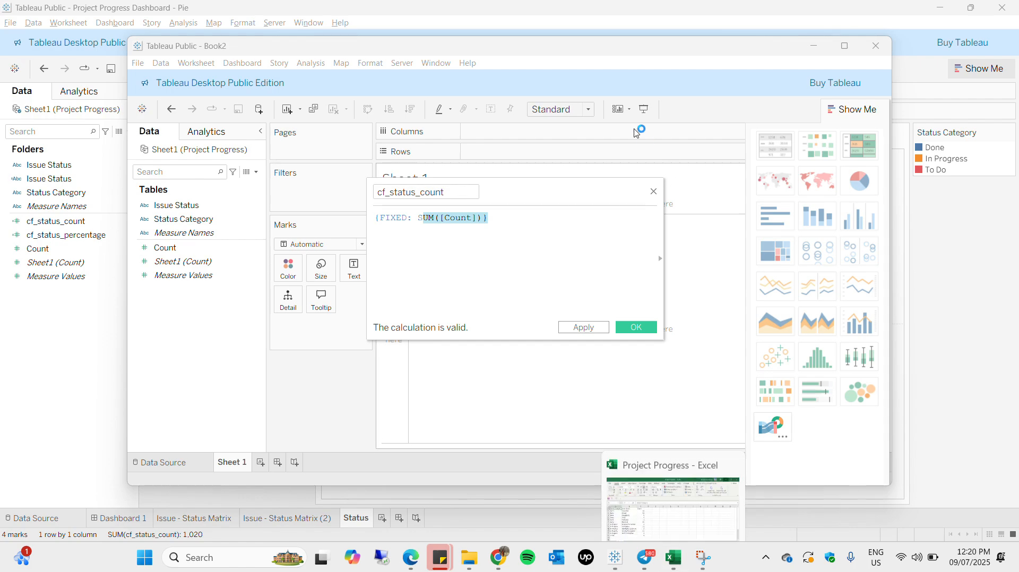
# Check the sum of the Count column in the Project Progress Excel sheet, and save the cf_status_count calculation back in Tableau.
pyautogui.click(673, 557)
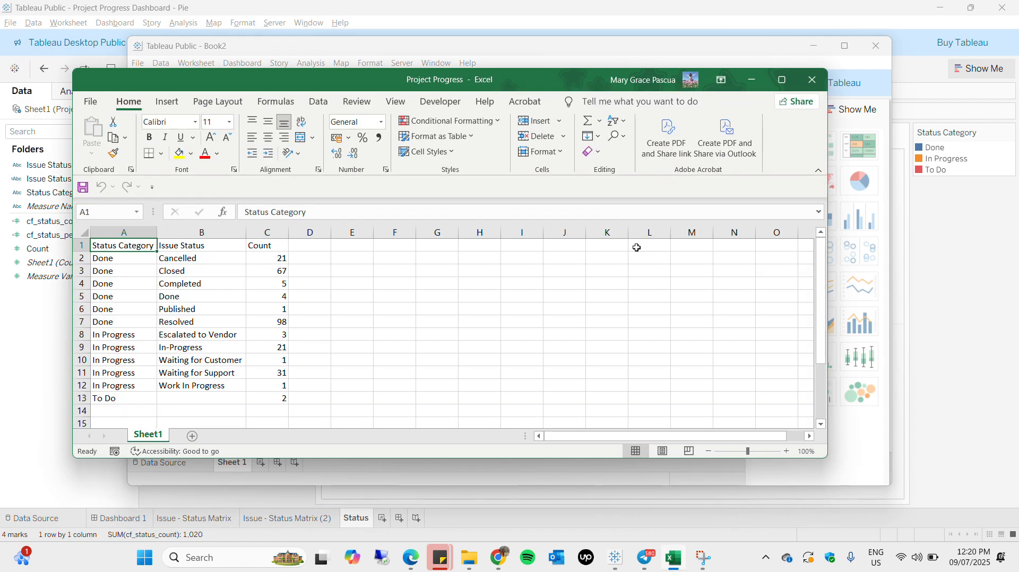
pyautogui.click(272, 232)
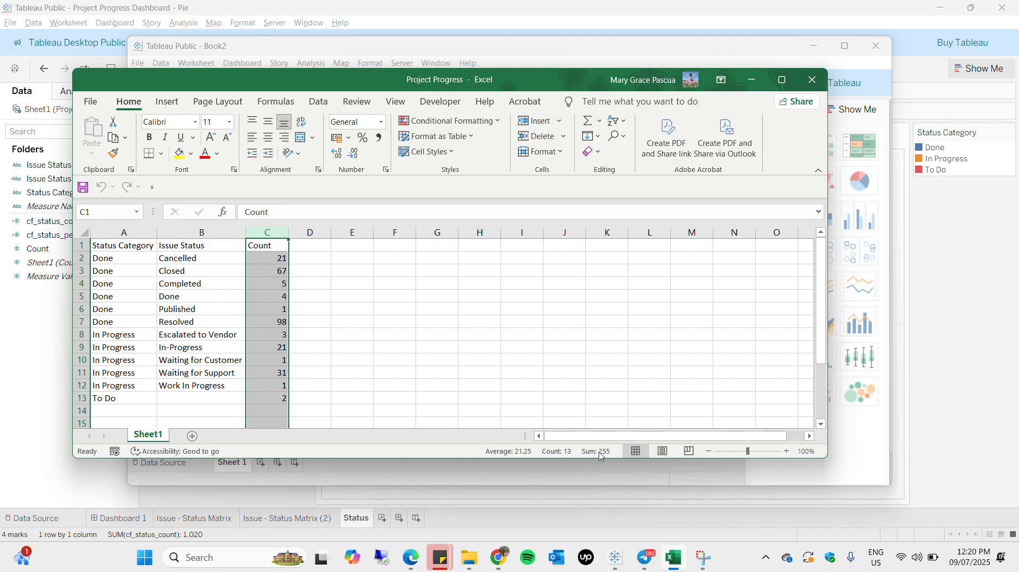
pyautogui.click(748, 83)
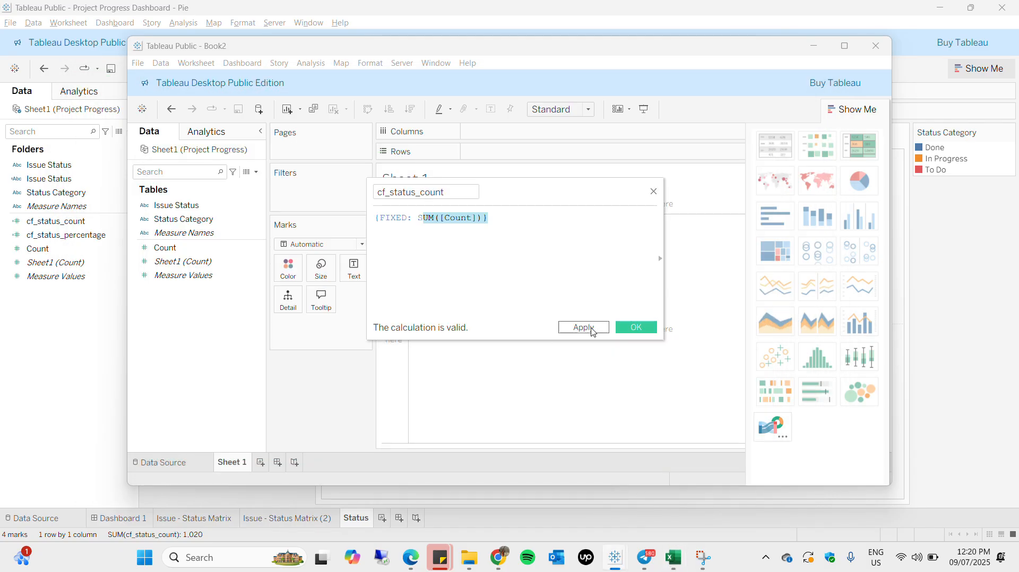
pyautogui.click(636, 327)
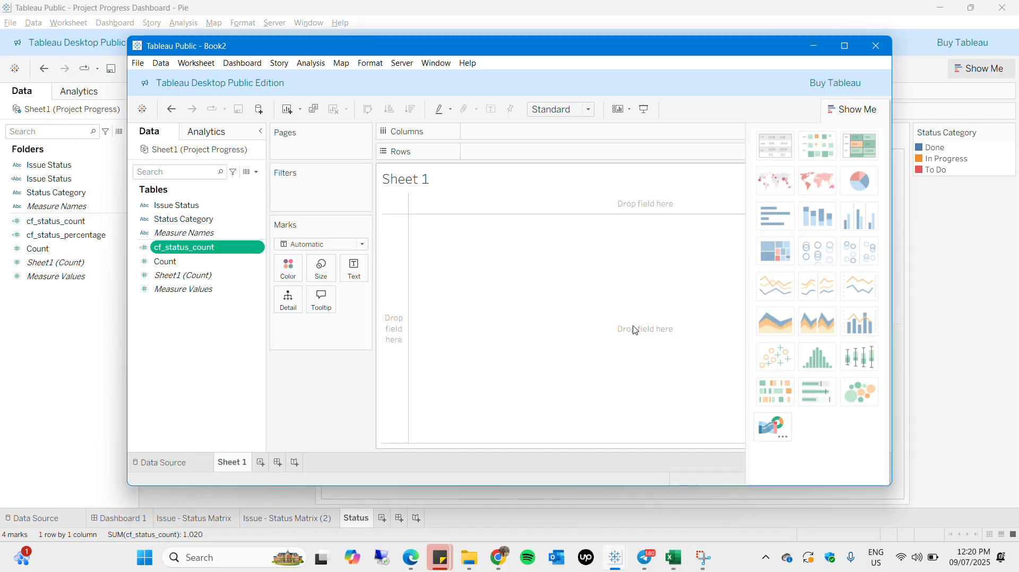
# Create a second calculated field named cf_status_percentage.
pyautogui.click(257, 172)
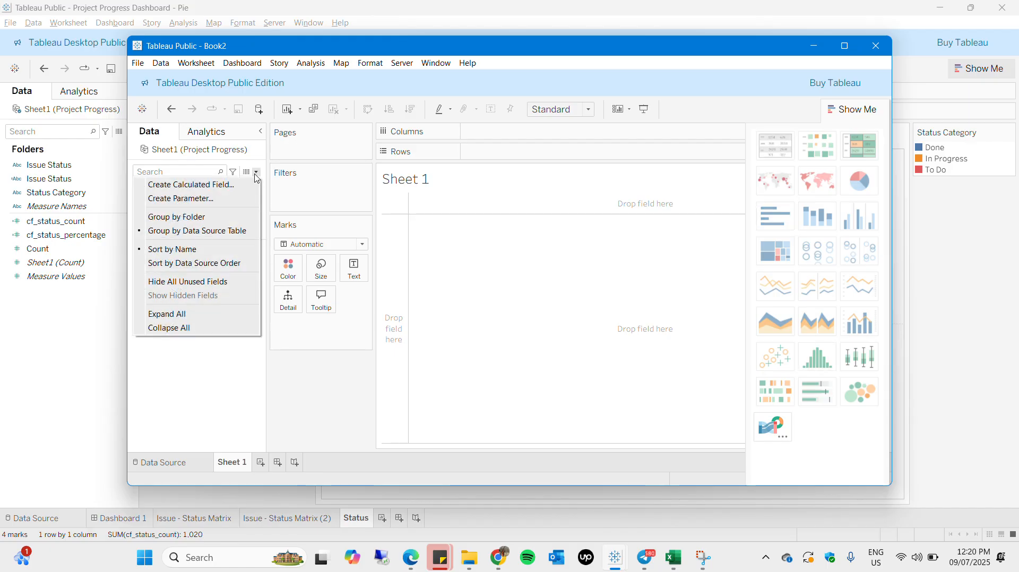
pyautogui.click(227, 183)
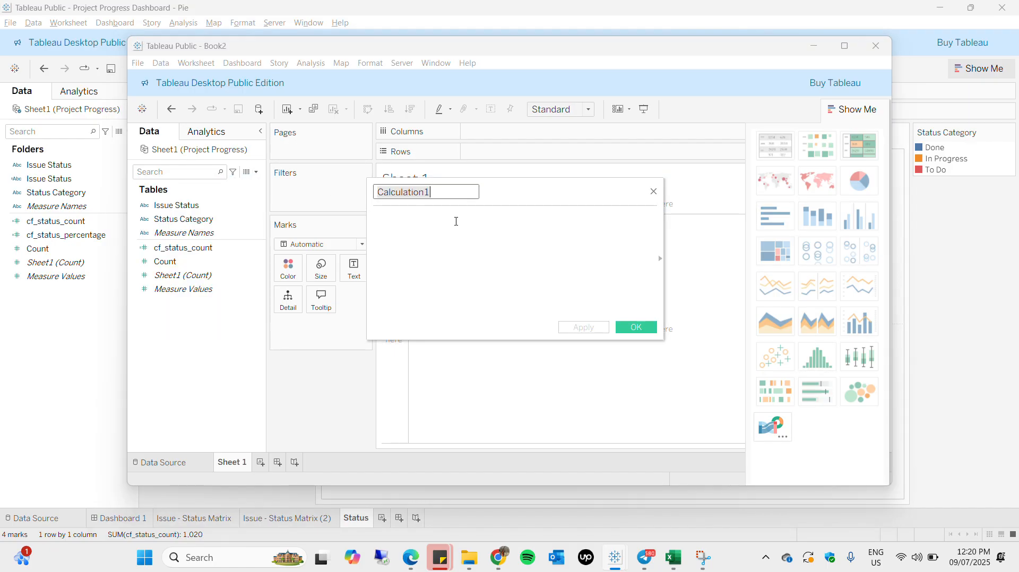
pyautogui.write('cf_')
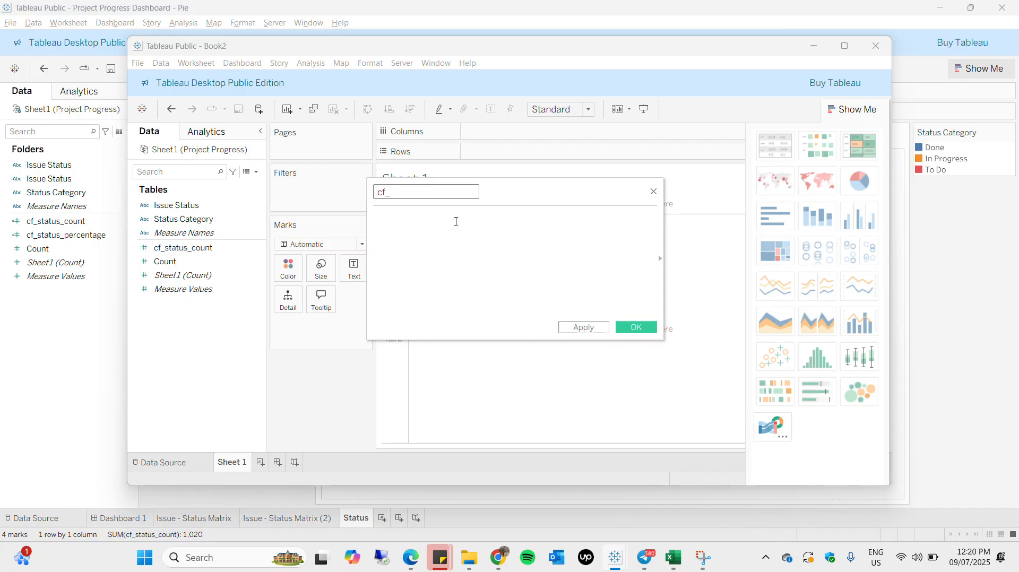
pyautogui.write('status_percentage')
pyautogui.press('Tab')
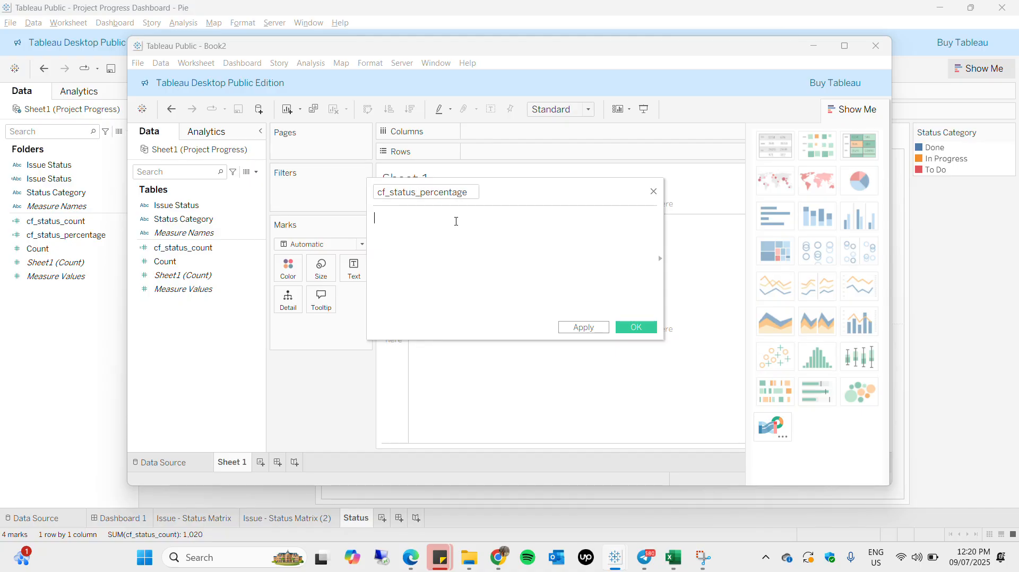
# Enter the formula SUM([Count])/SUM([cf_status_count]) for the cf_status_percentage field.
pyautogui.write('SUM')
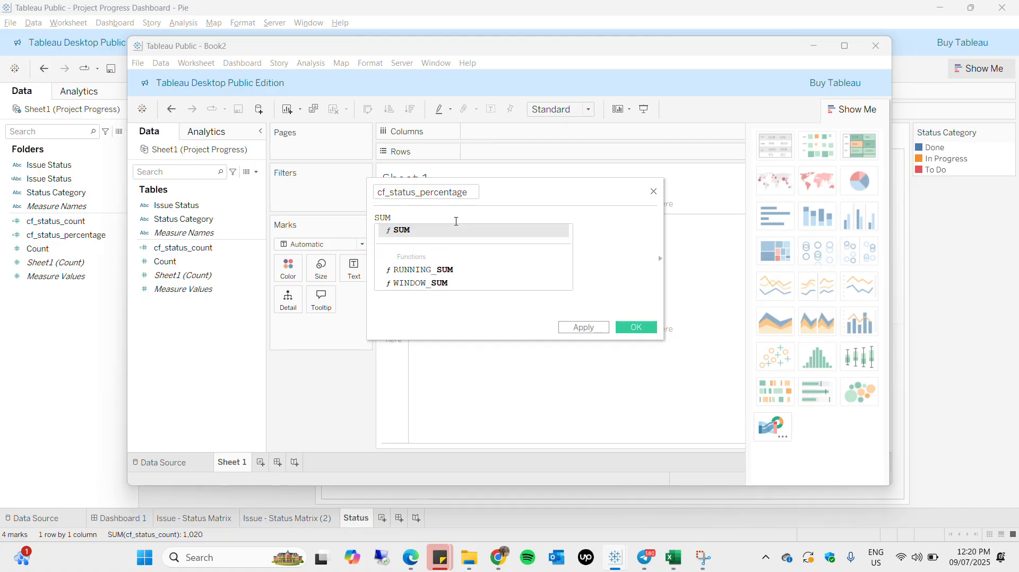
pyautogui.press('Return')
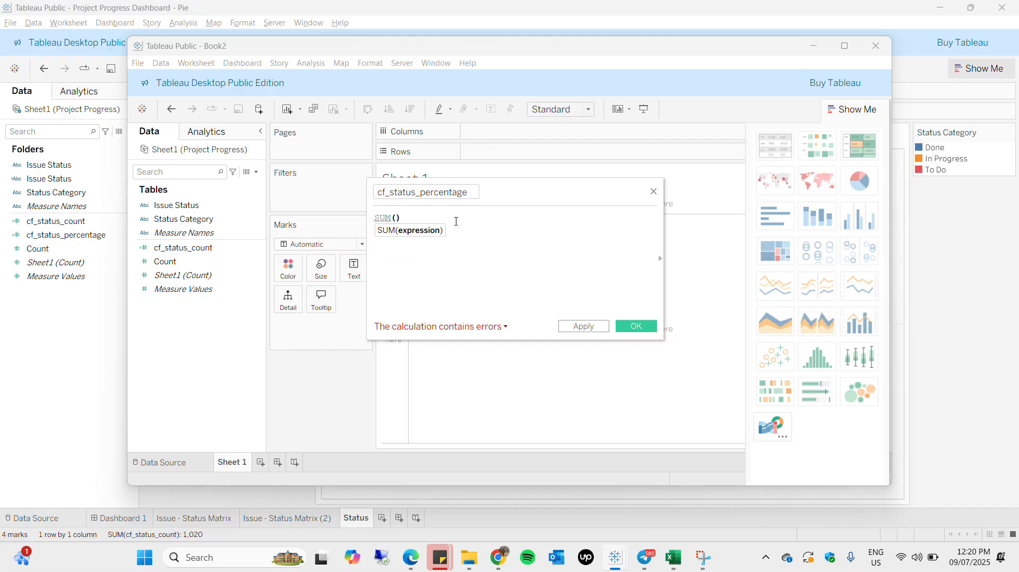
pyautogui.write('count')
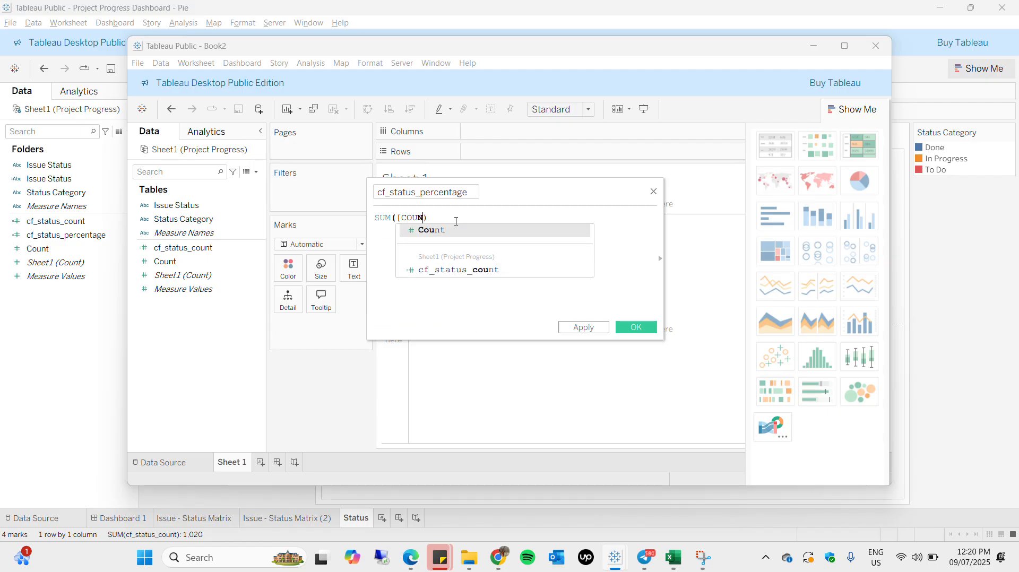
pyautogui.press('Return')
pyautogui.write('/')
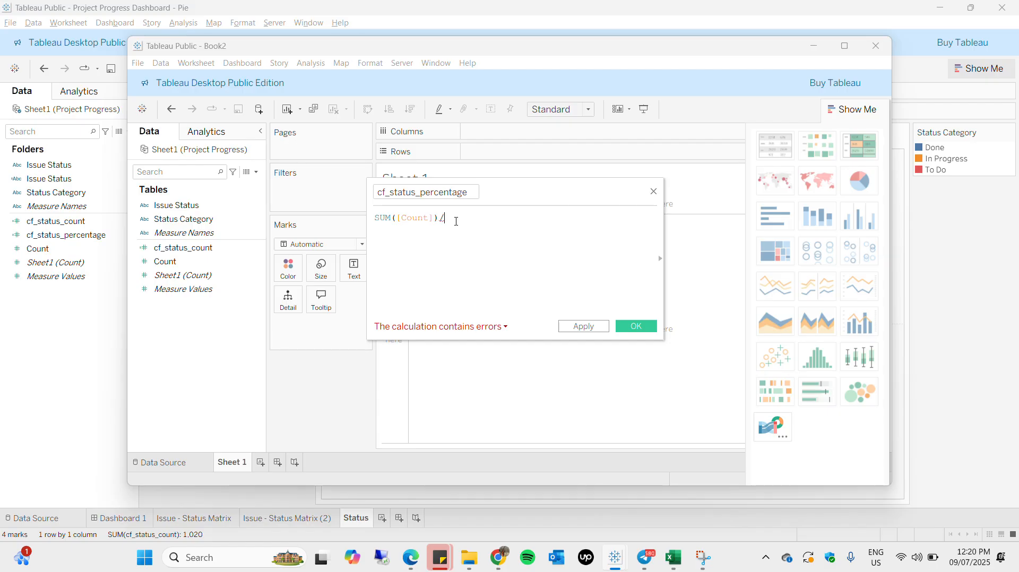
pyautogui.write('sum')
pyautogui.press('Return')
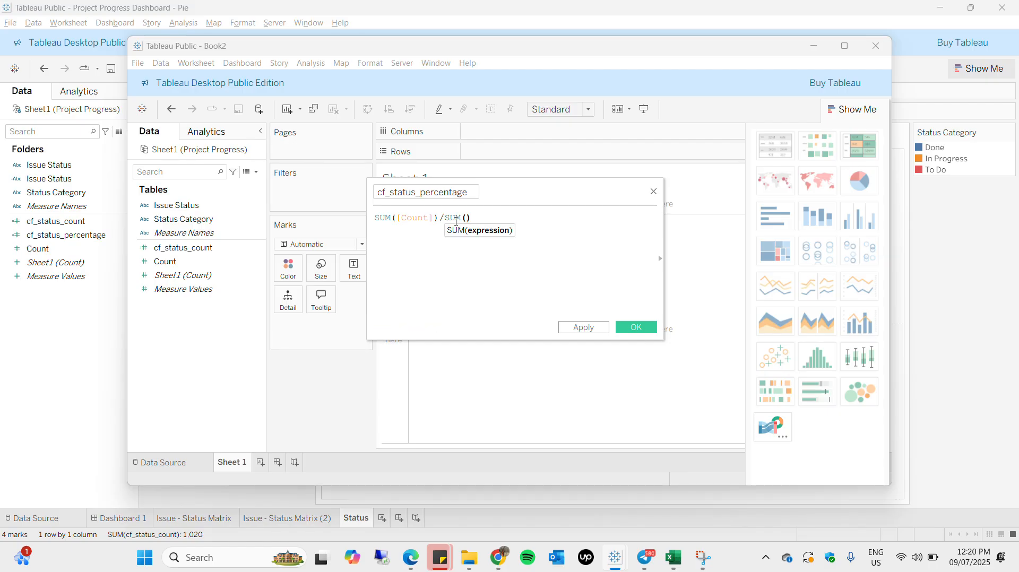
pyautogui.write('cf')
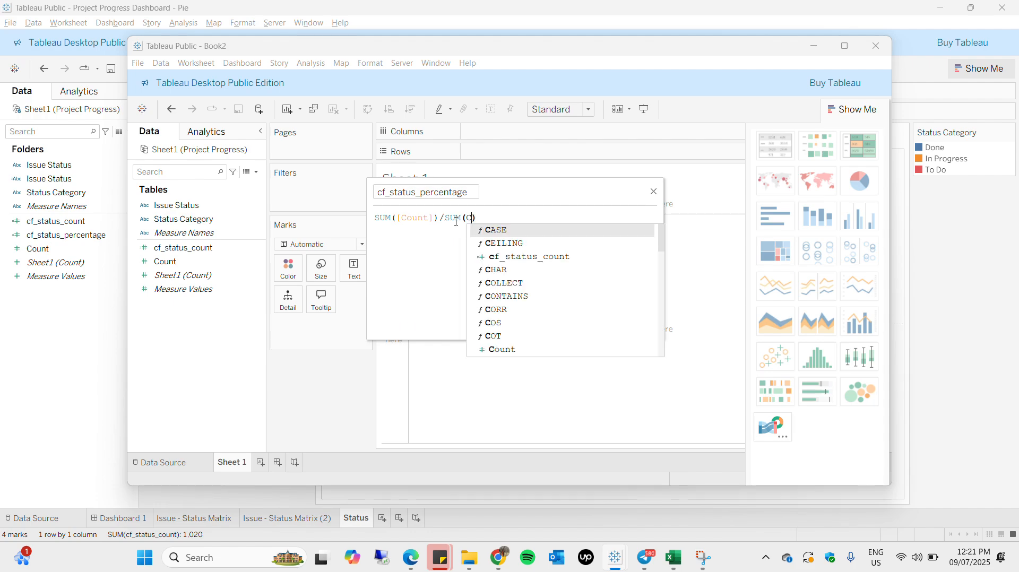
pyautogui.press('Return')
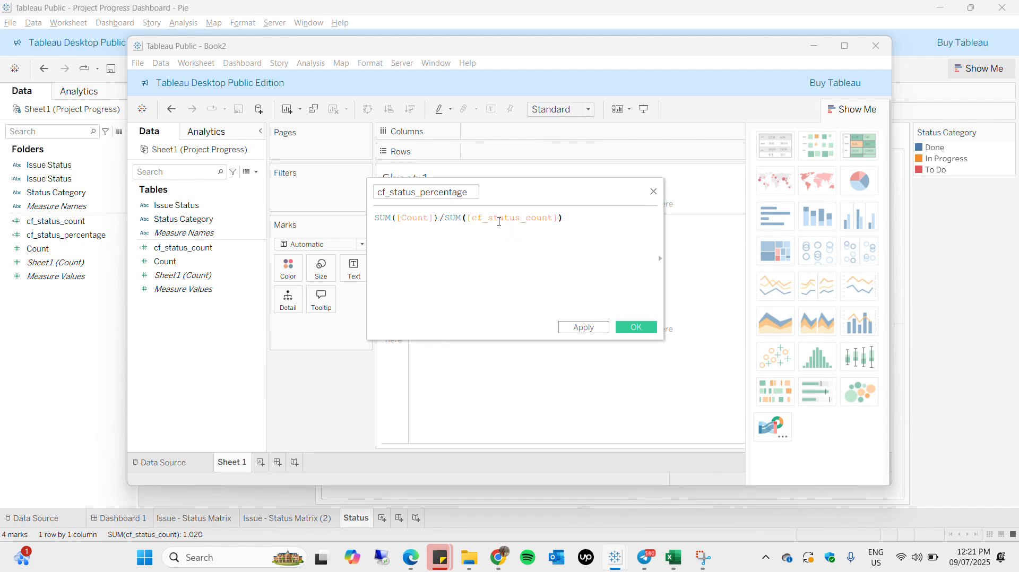
pyautogui.click(563, 228)
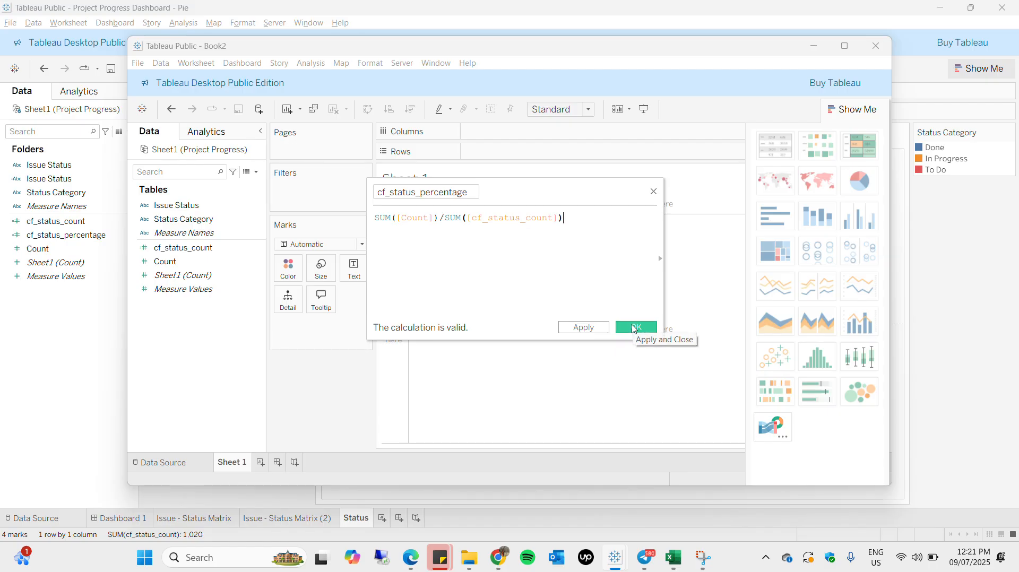
# Save the cf_status_percentage calculation, and test the field on Rows before removing it from the sheet.
pyautogui.click(634, 328)
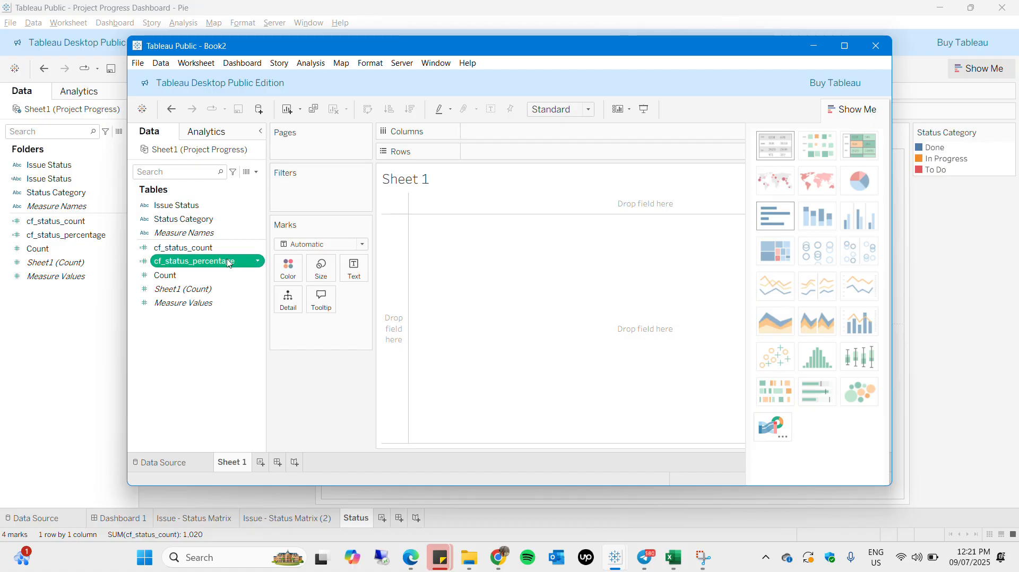
pyautogui.moveTo(229, 263); pyautogui.dragTo(501, 153)
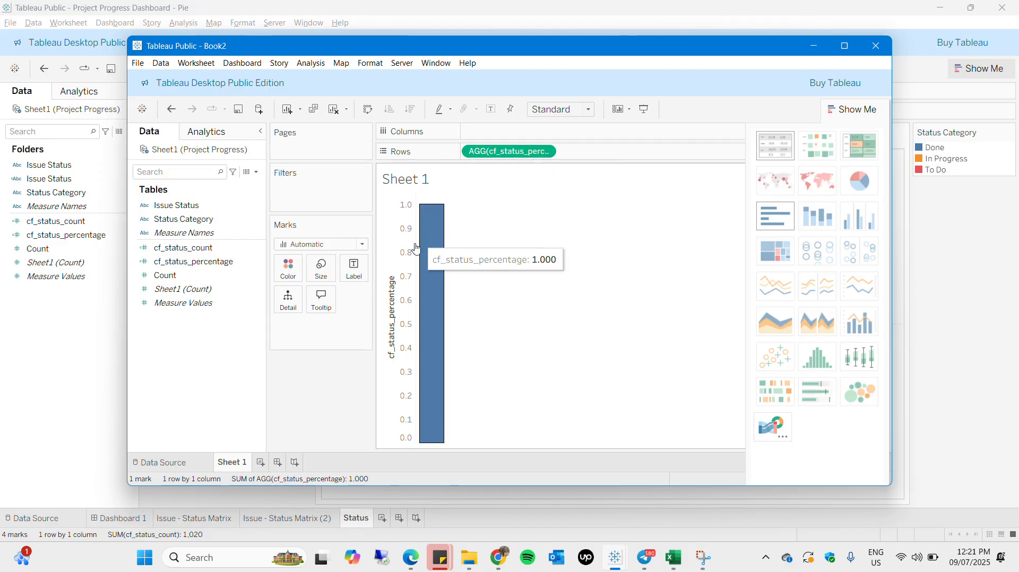
pyautogui.moveTo(552, 152); pyautogui.dragTo(204, 379)
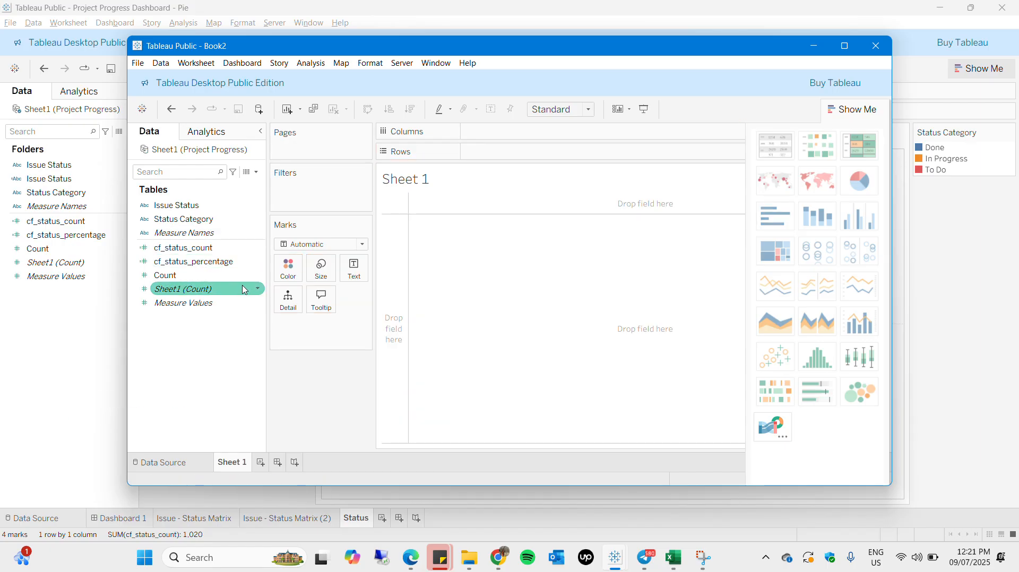
# Set the default number format of the cf_status_percentage field to Percentage.
pyautogui.click(260, 263)
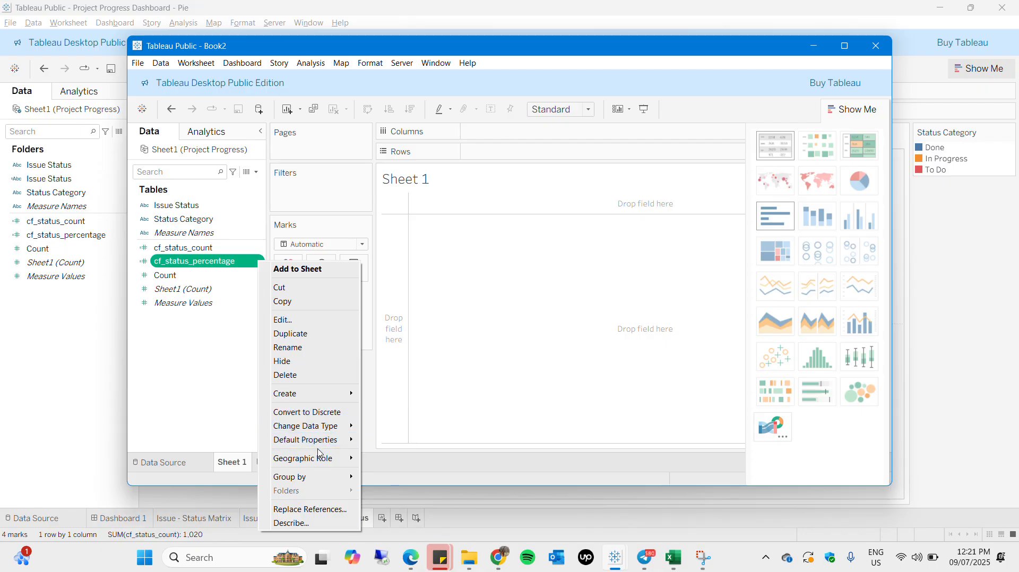
pyautogui.moveTo(318, 442)
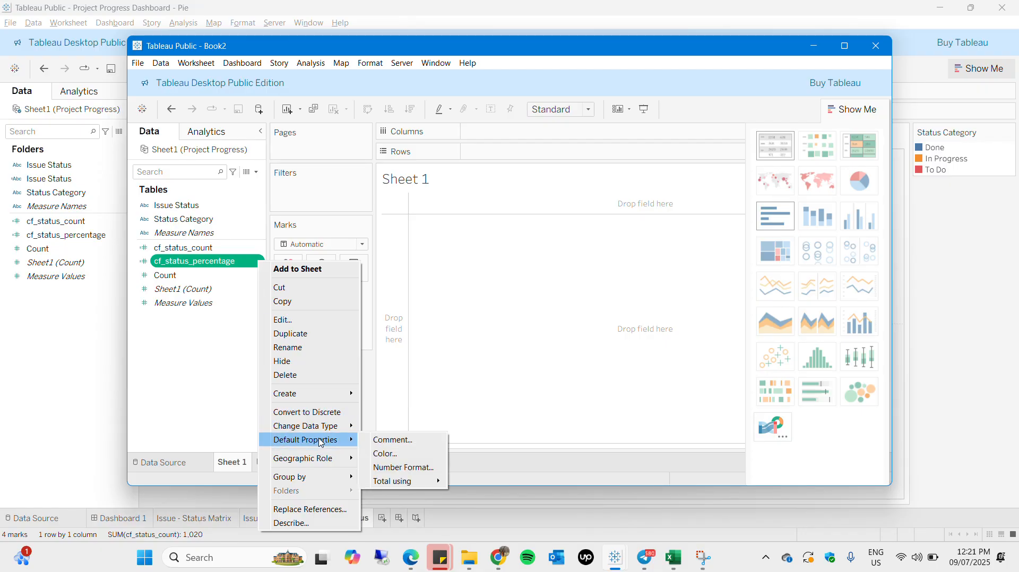
pyautogui.click(413, 469)
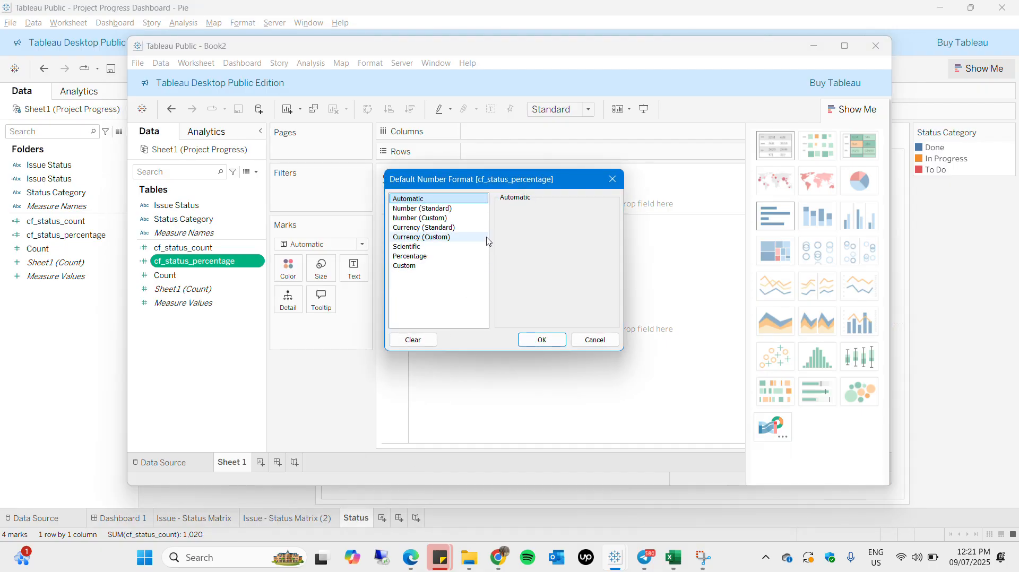
pyautogui.click(429, 247)
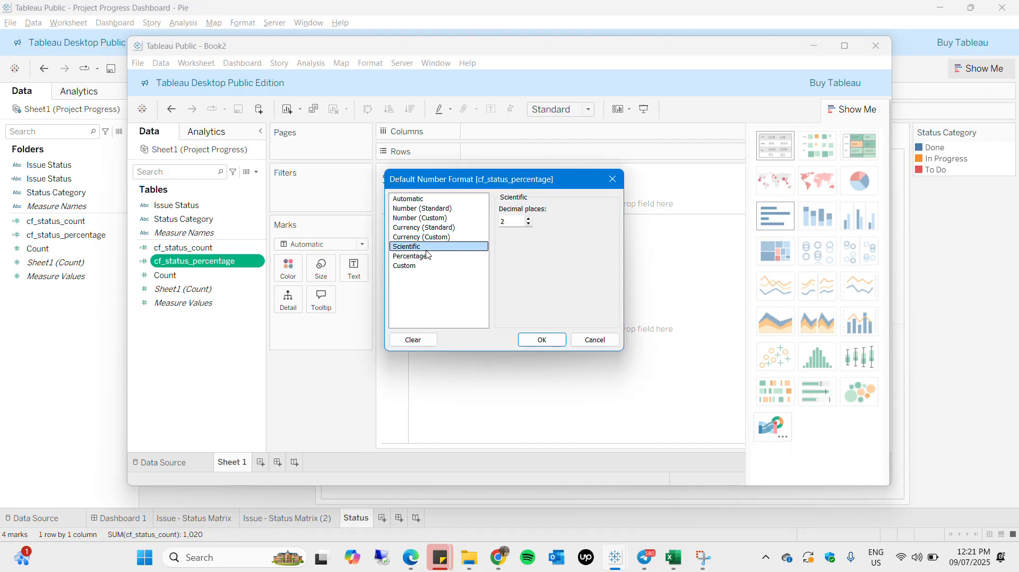
pyautogui.click(429, 257)
pyautogui.click(542, 340)
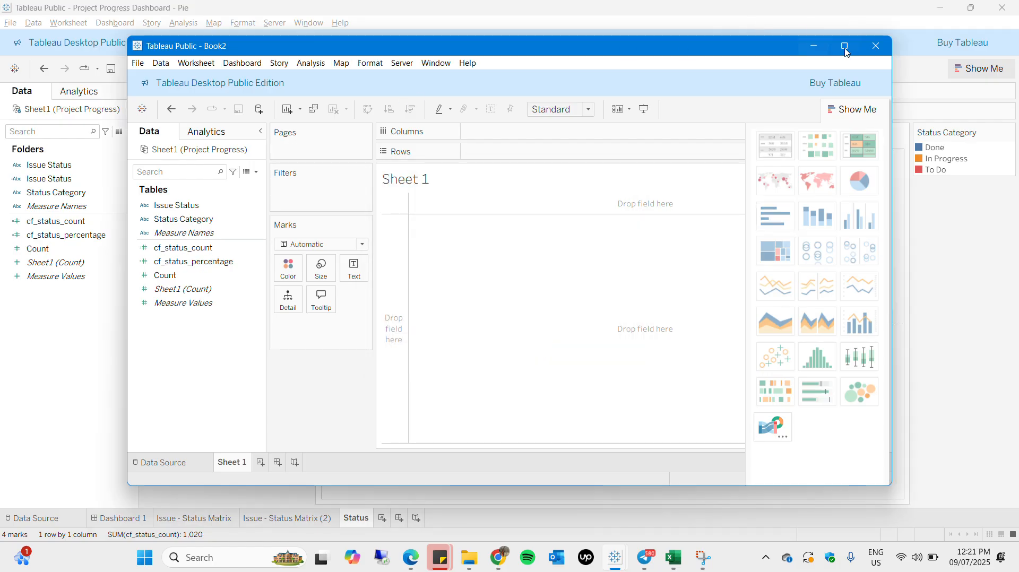
# Colour the marks by Status Category and change the mark type to Pie, hiding the chart suggestions.
pyautogui.click(222, 237)
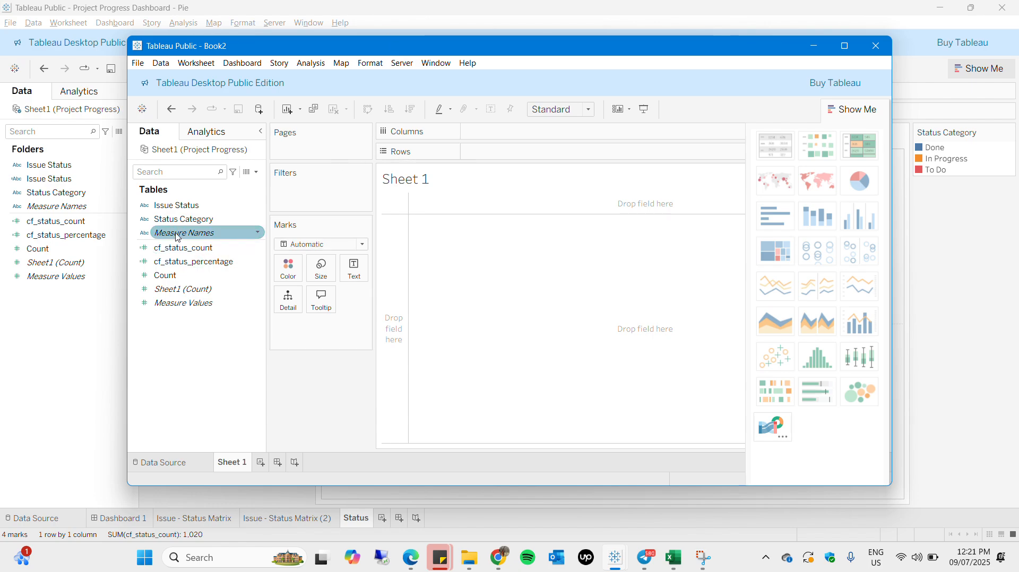
pyautogui.moveTo(168, 226)
pyautogui.mouseDown()
pyautogui.moveTo(371, 275)
pyautogui.moveTo(330, 289)
pyautogui.moveTo(355, 269)
pyautogui.moveTo(321, 334)
pyautogui.moveTo(289, 290)
pyautogui.moveTo(291, 272)
pyautogui.mouseUp()
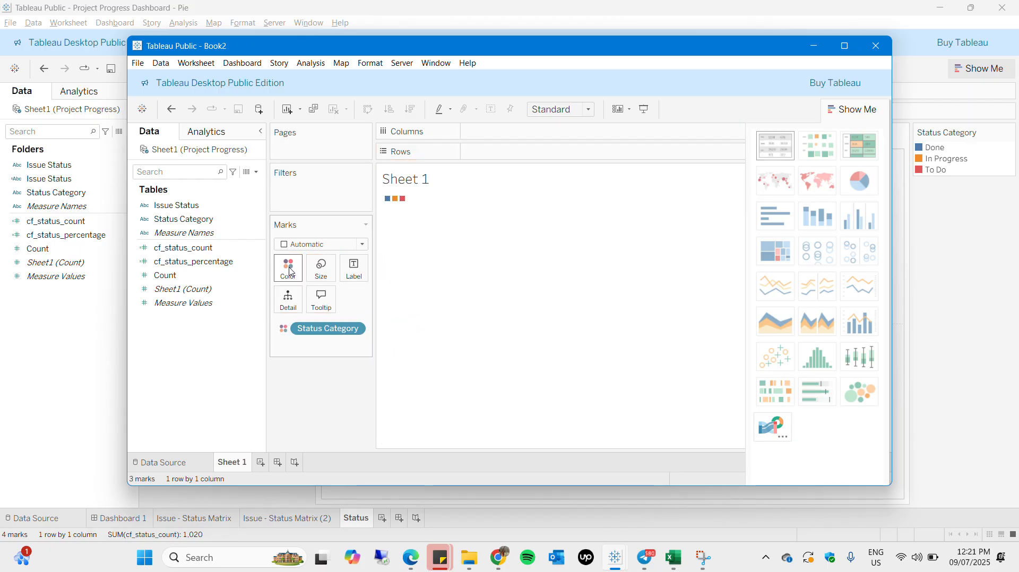
pyautogui.click(343, 245)
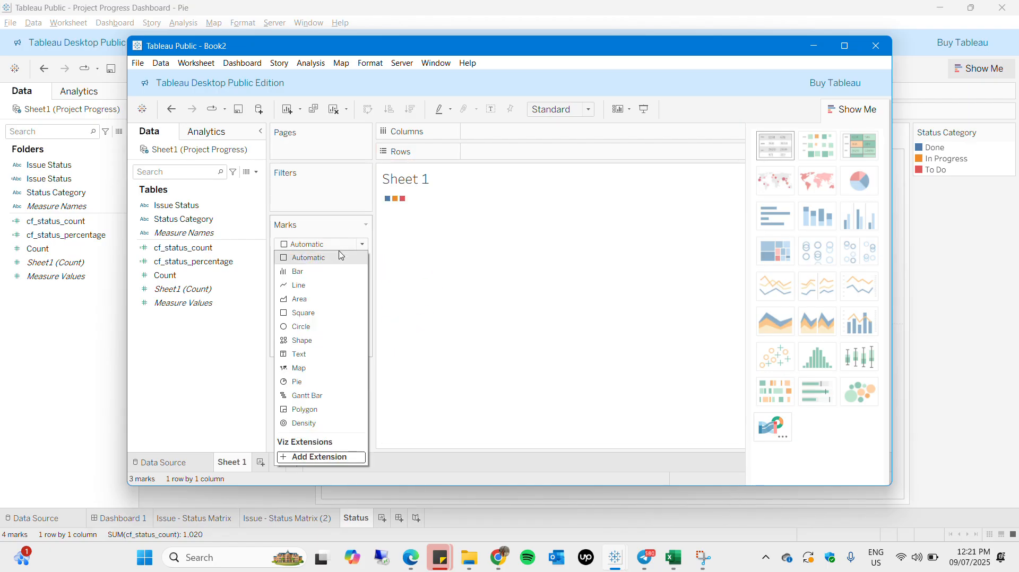
pyautogui.click(306, 387)
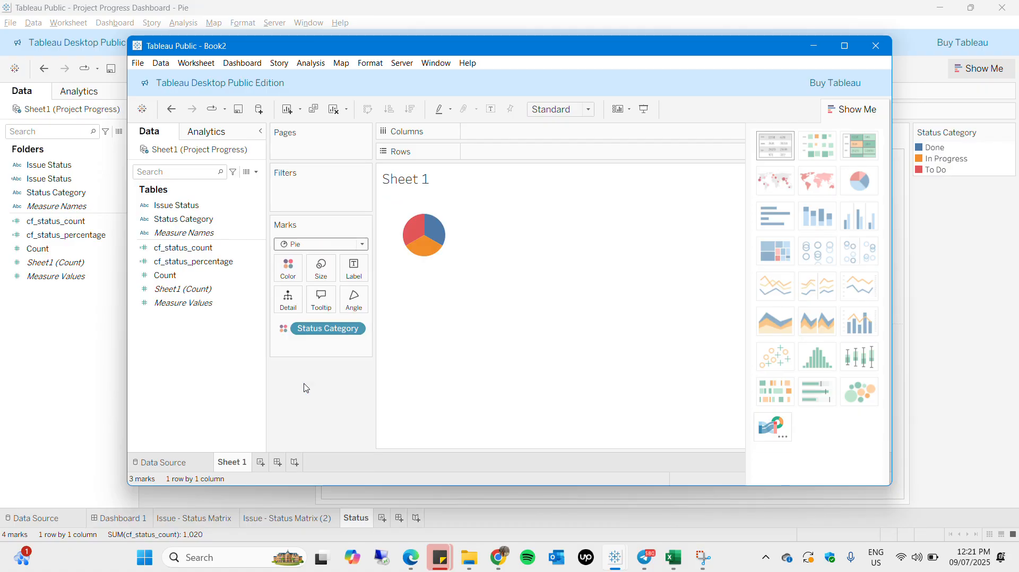
pyautogui.click(853, 110)
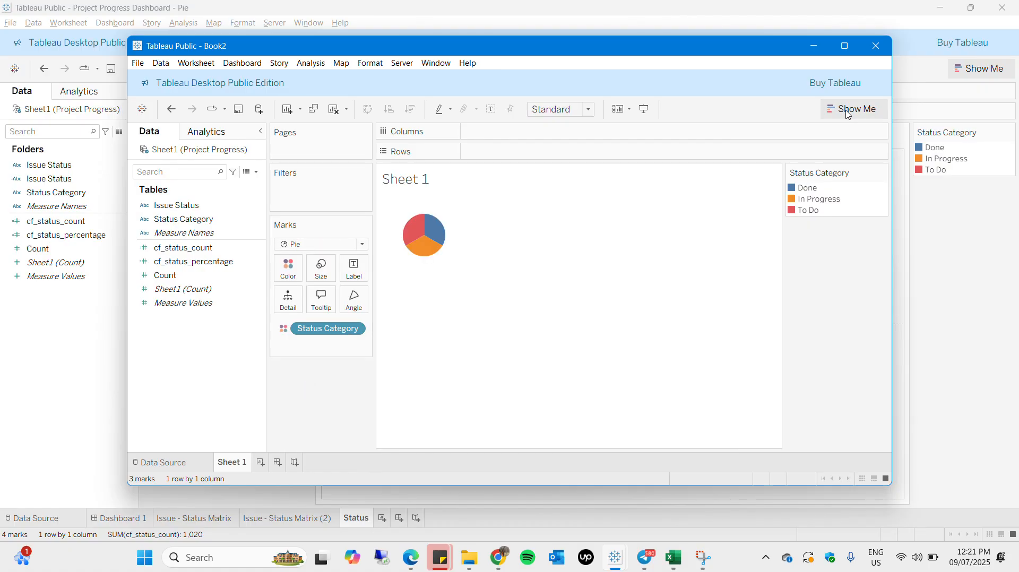
# Label the pie slices with Status Category, Count and cf_status_percentage.
pyautogui.moveTo(212, 219); pyautogui.dragTo(363, 273)
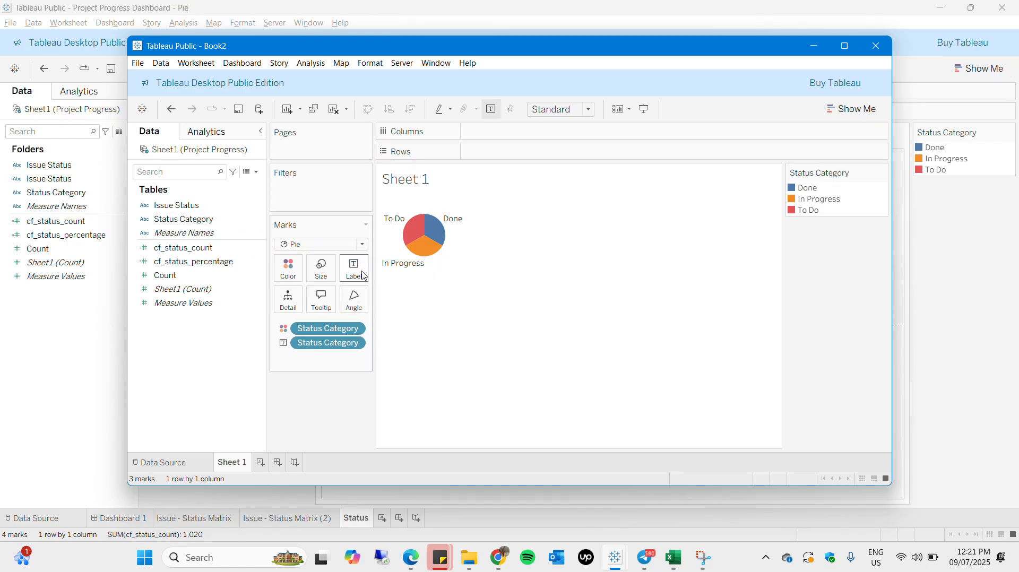
pyautogui.click(202, 261)
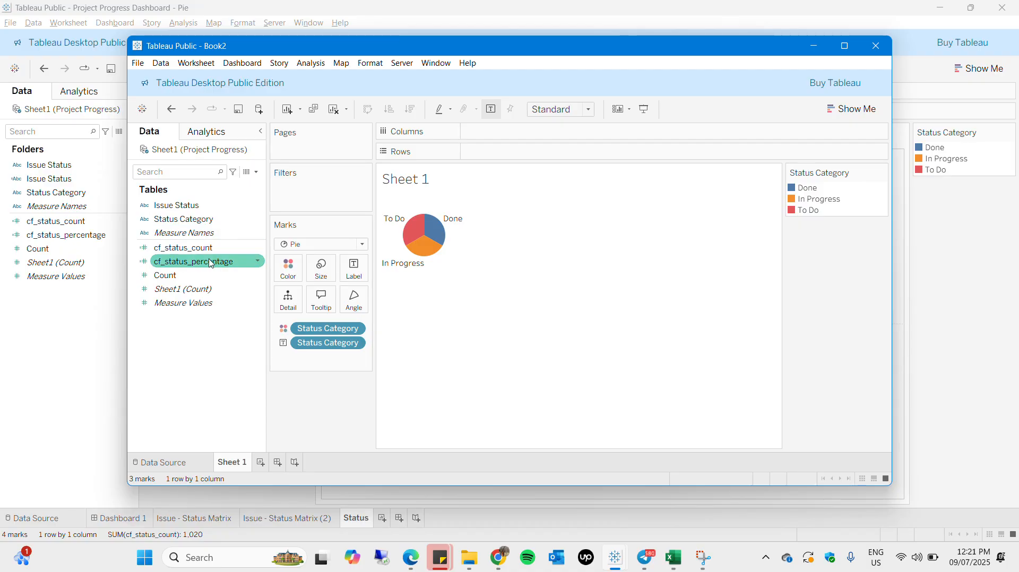
pyautogui.click(203, 249)
pyautogui.click(196, 261)
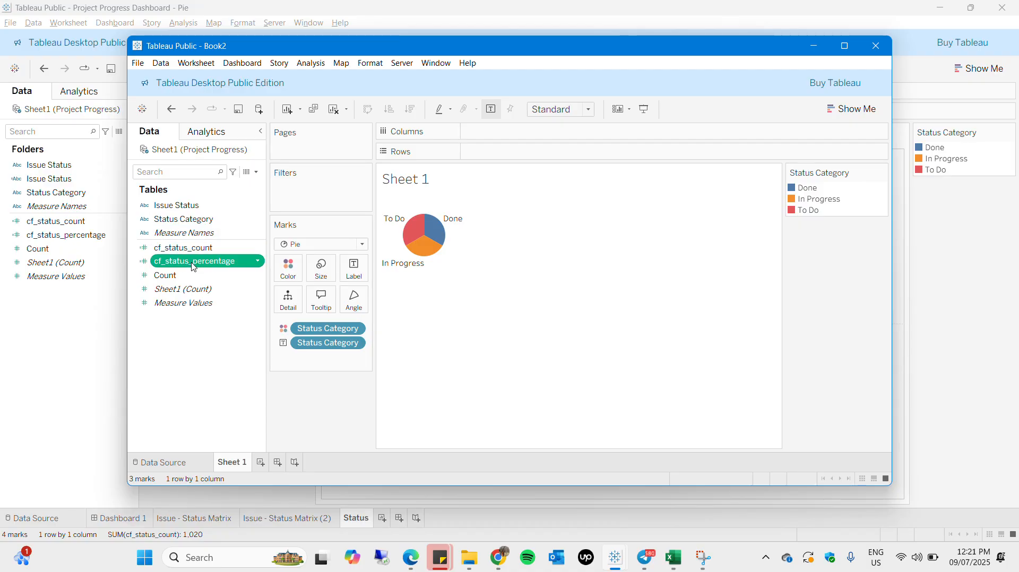
pyautogui.moveTo(195, 262); pyautogui.dragTo(353, 280)
pyautogui.click(165, 275)
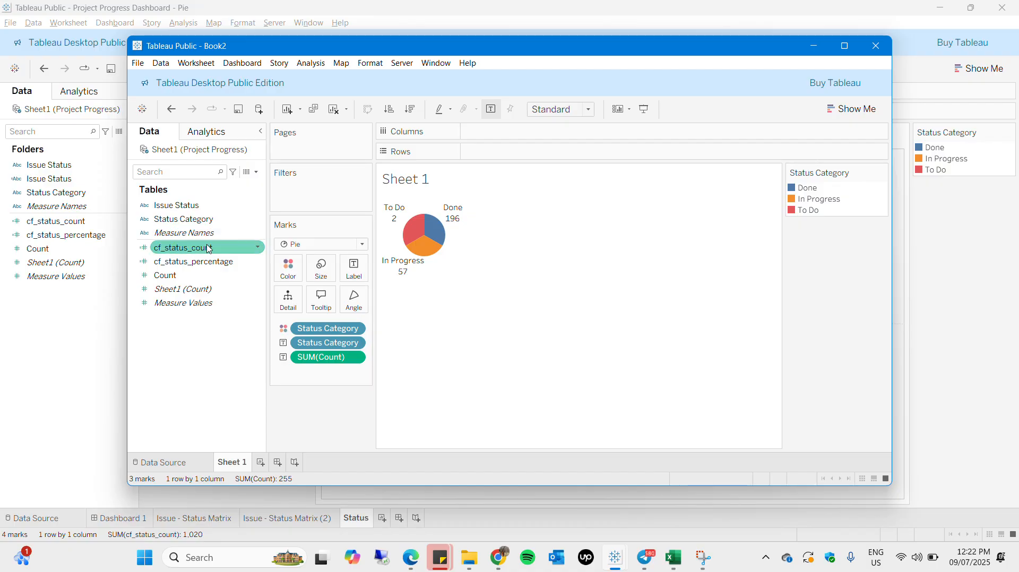
pyautogui.moveTo(196, 261); pyautogui.dragTo(361, 278)
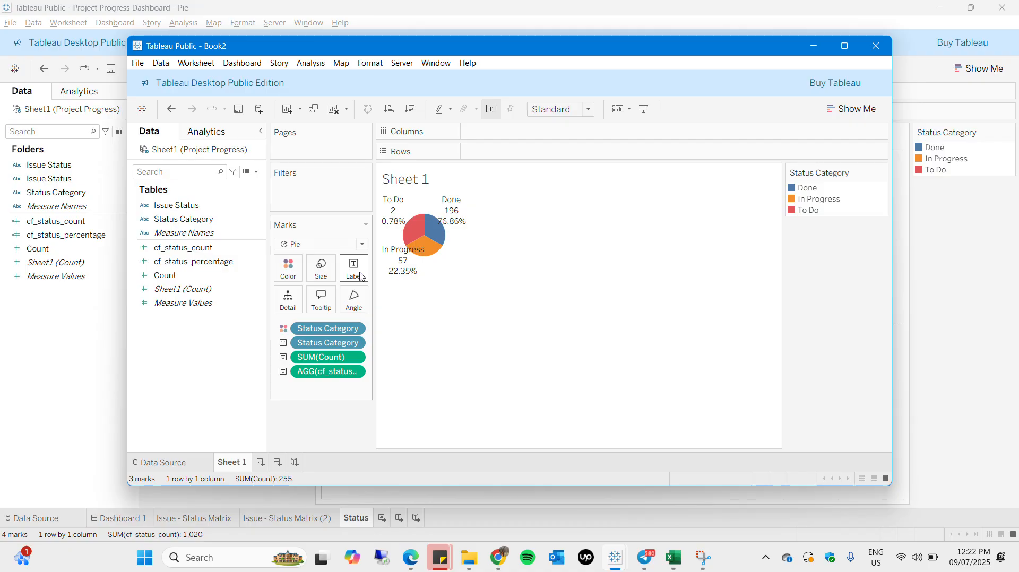
# Edit the label text so the percentage follows the count in parentheses on one line: <SUM(Count)> (<AGG(cf_status_percentage)>).
pyautogui.click(364, 273)
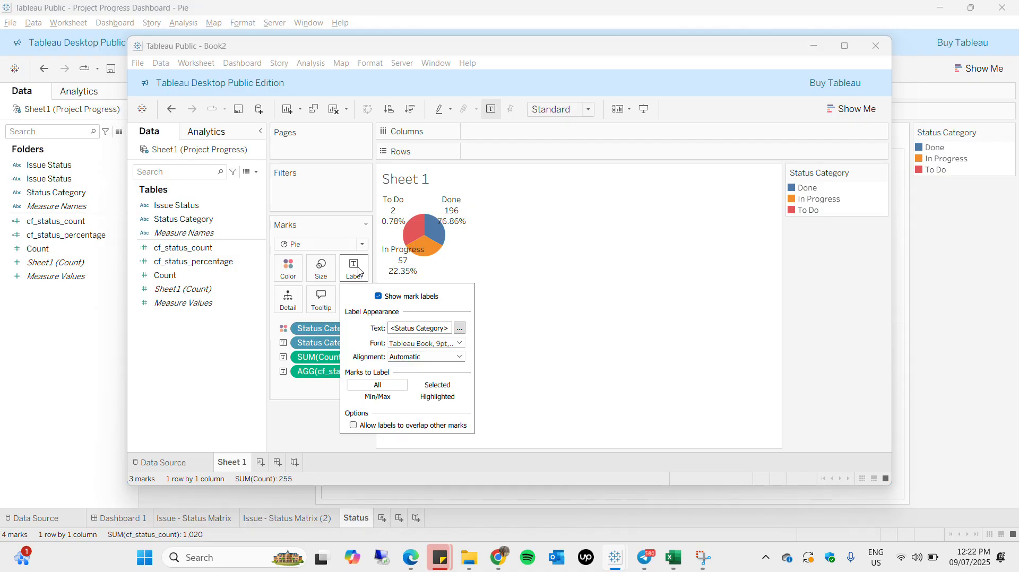
pyautogui.click(460, 329)
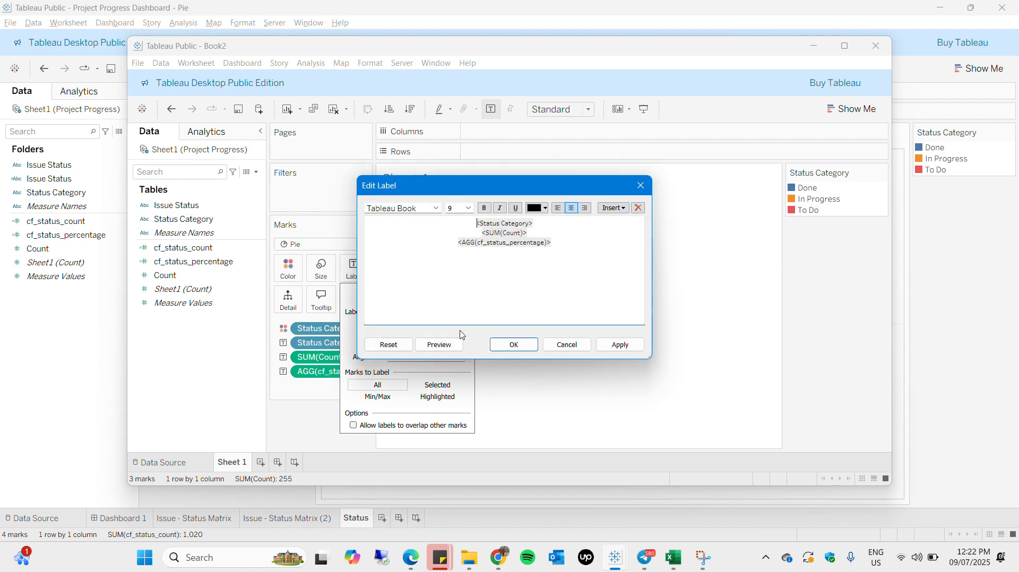
pyautogui.tripleClick(535, 241)
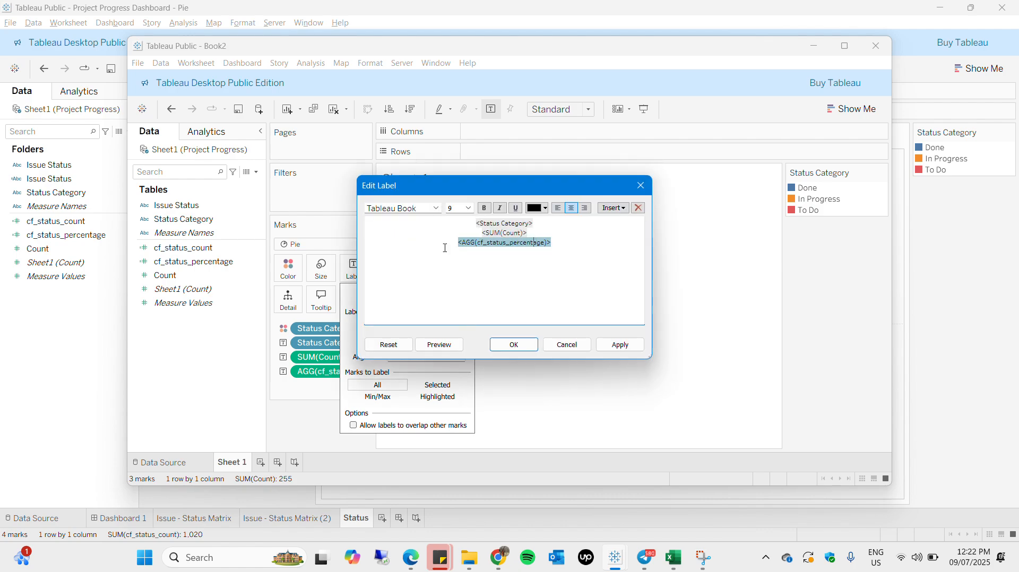
pyautogui.moveTo(451, 248); pyautogui.dragTo(634, 252)
pyautogui.hotkey('ctrl', 'c')
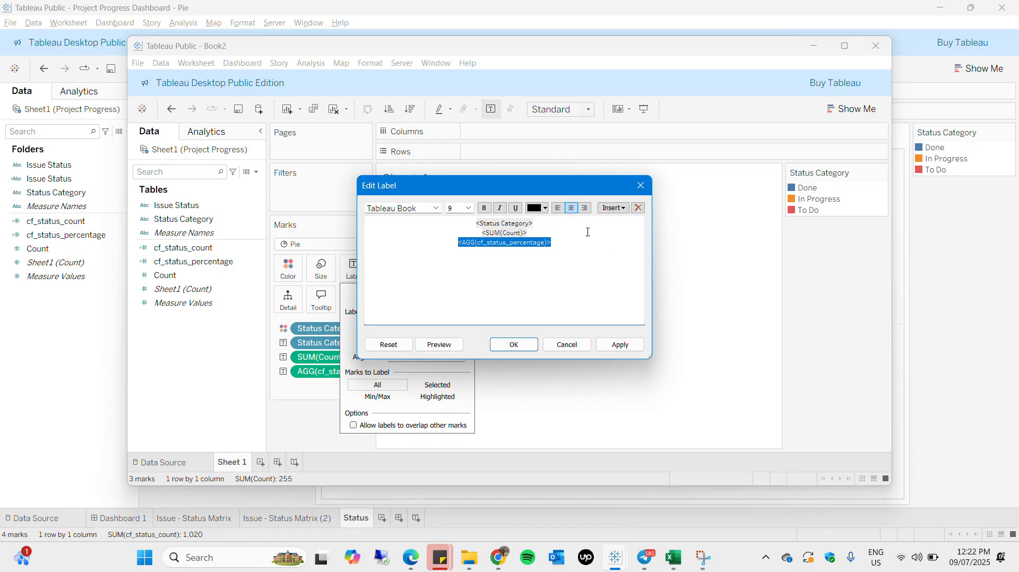
pyautogui.press('BackSpace')
pyautogui.write('(')
pyautogui.hotkey('ctrl', 'v')
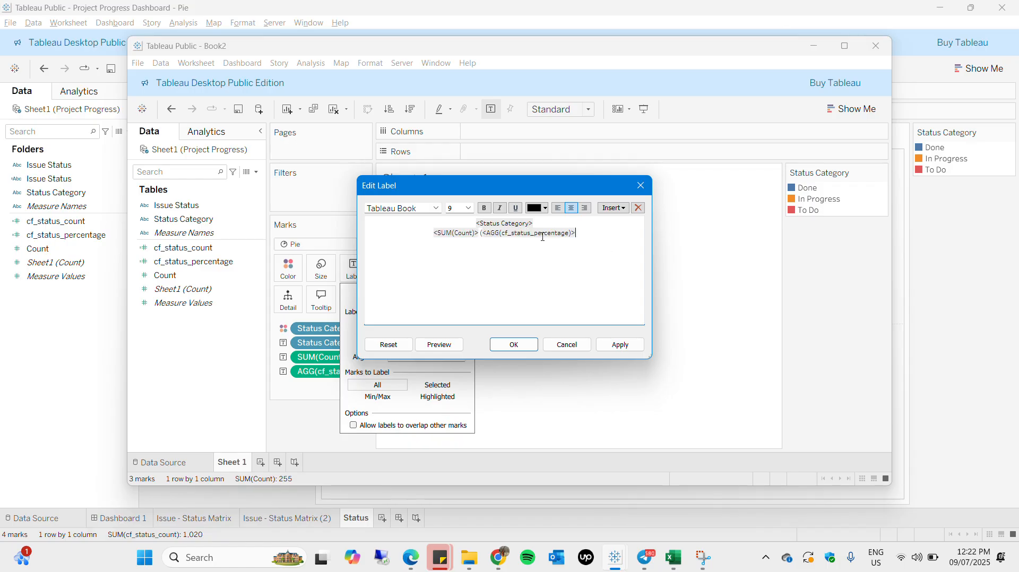
pyautogui.write(')')
# Format all the label text as Tableau Medium at size 8 and apply the label changes.
pyautogui.hotkey('ctrl', 'a')
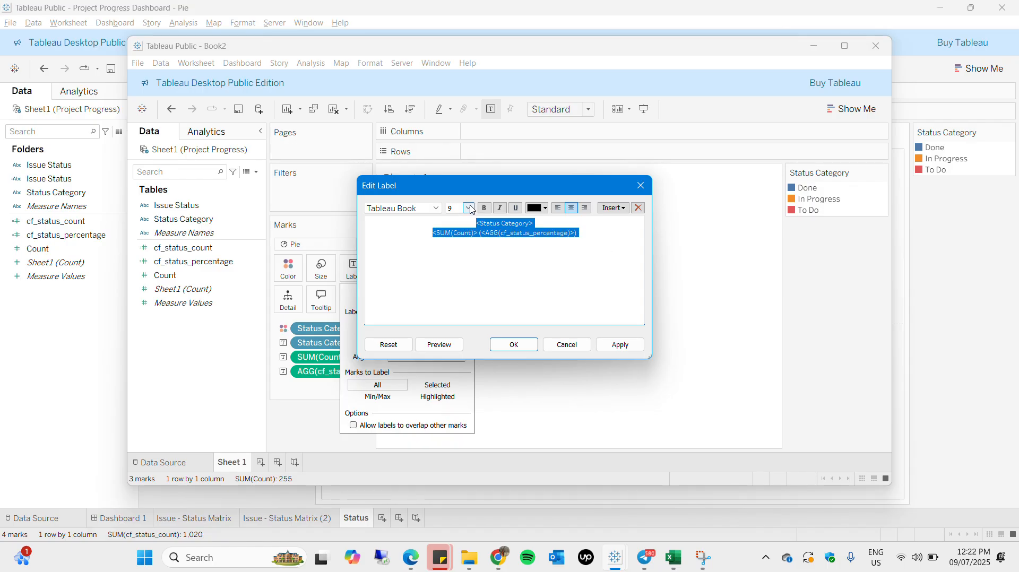
pyautogui.click(469, 208)
pyautogui.click(457, 220)
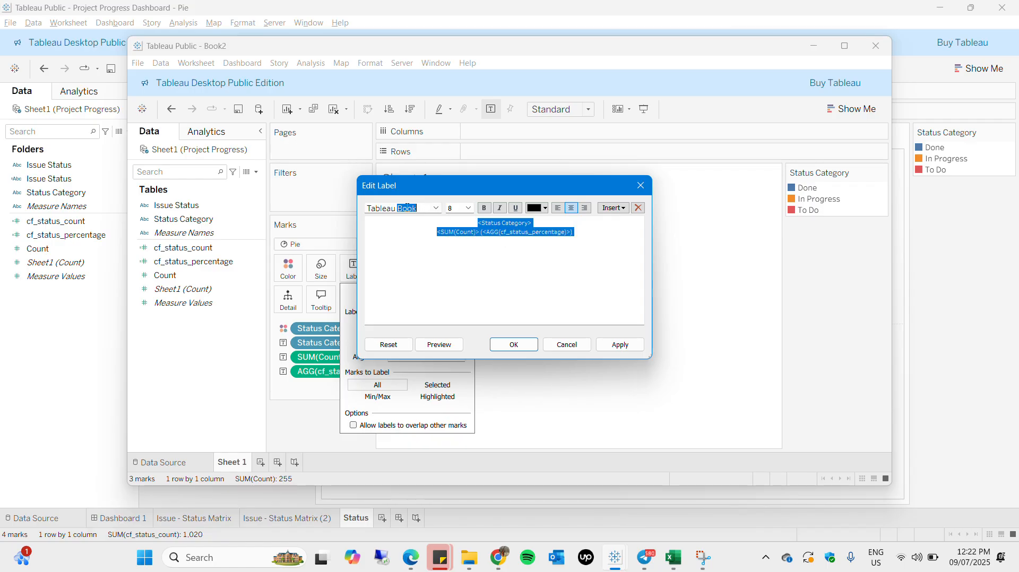
pyautogui.write('MEDIUM')
pyautogui.press('Return')
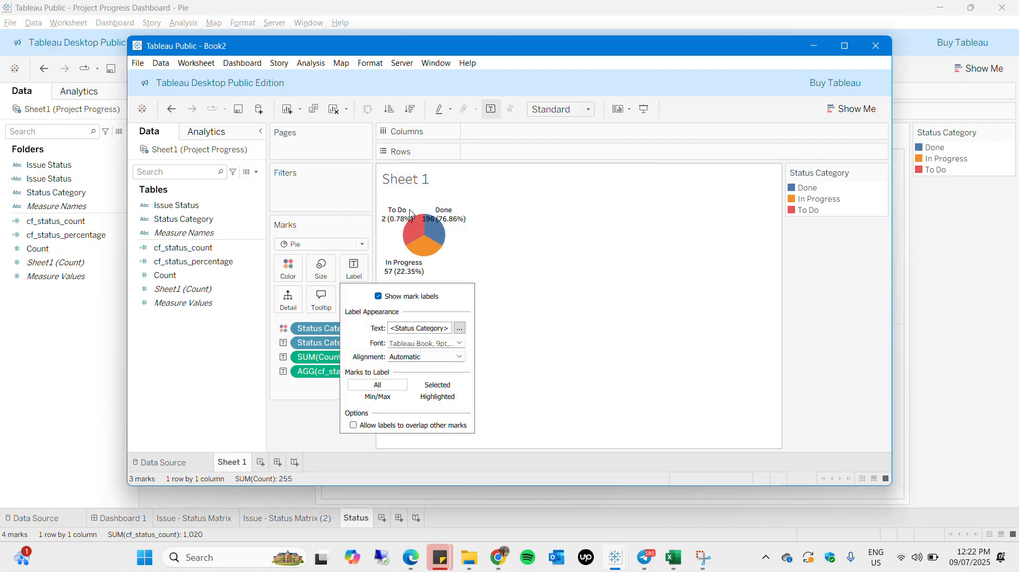
pyautogui.click(506, 288)
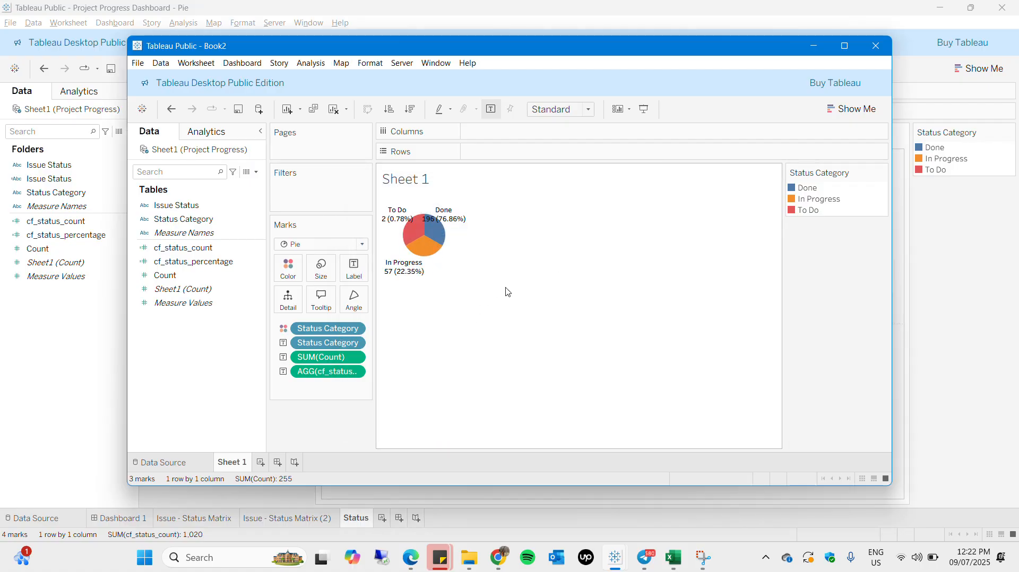
# Fit the pie chart to Entire View, and check the finished donut chart in the Project Progress Dashboard workbook before returning to Book2.
pyautogui.click(588, 109)
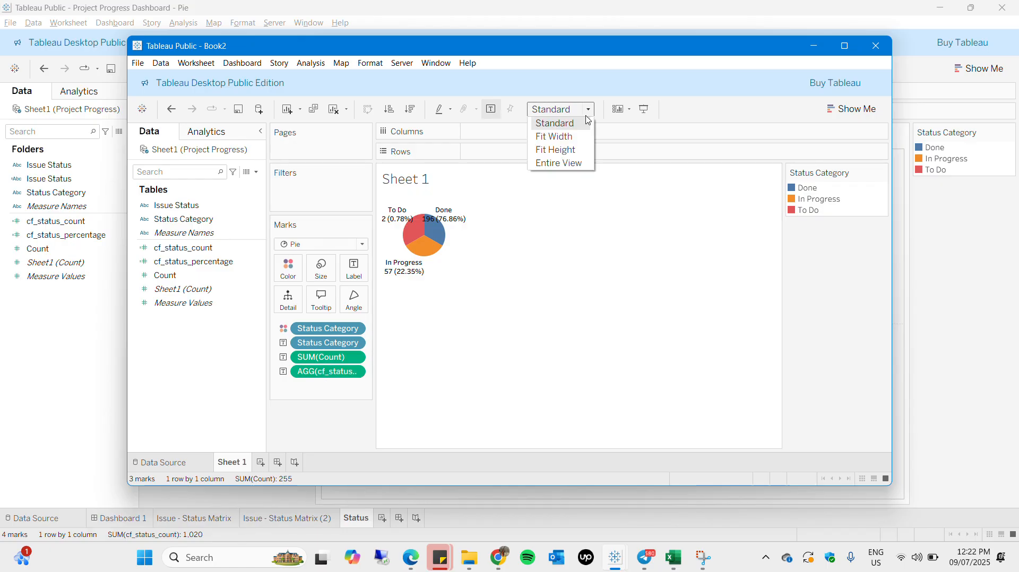
pyautogui.click(563, 163)
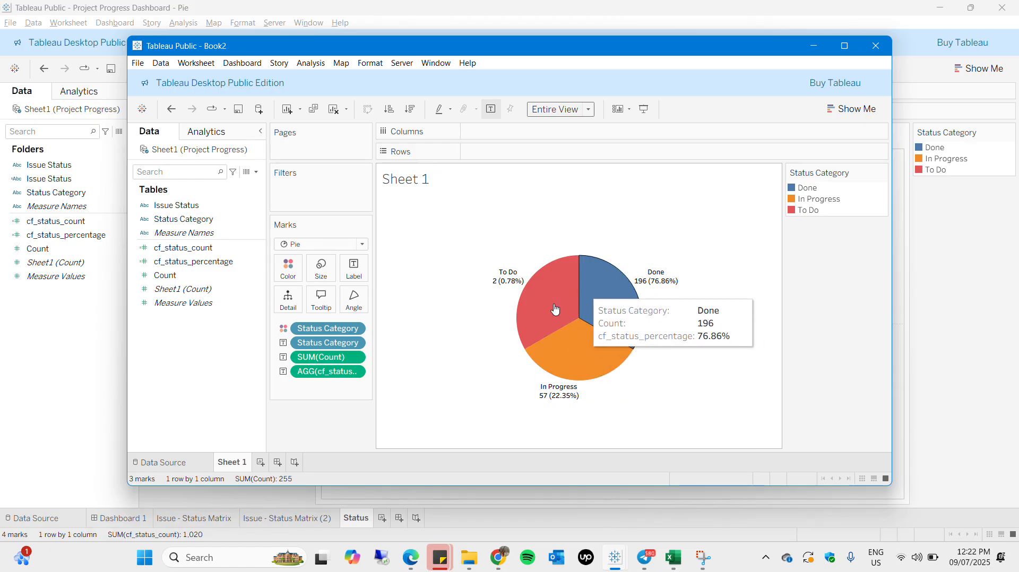
pyautogui.click(669, 5)
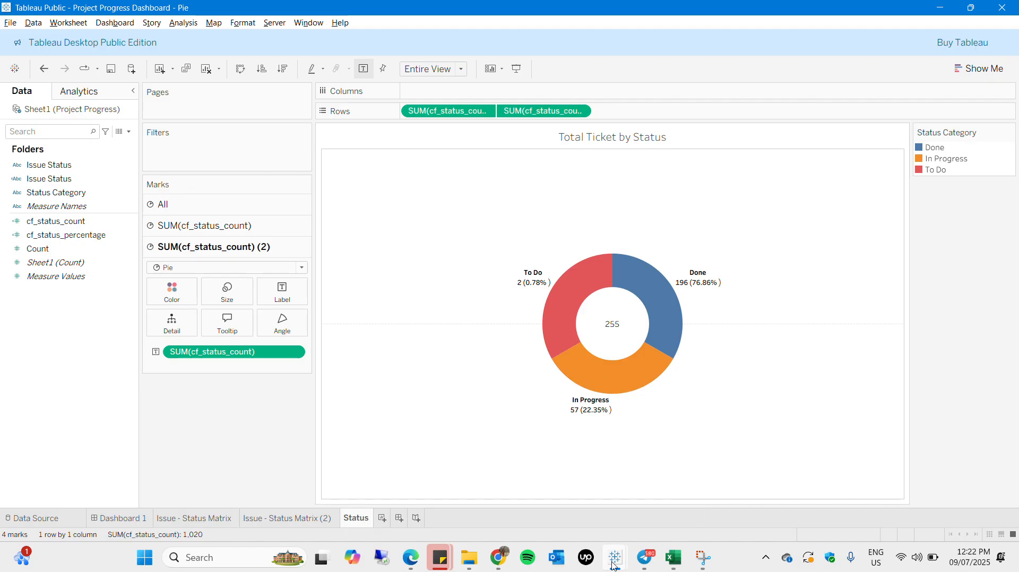
pyautogui.moveTo(615, 557)
pyautogui.click(699, 486)
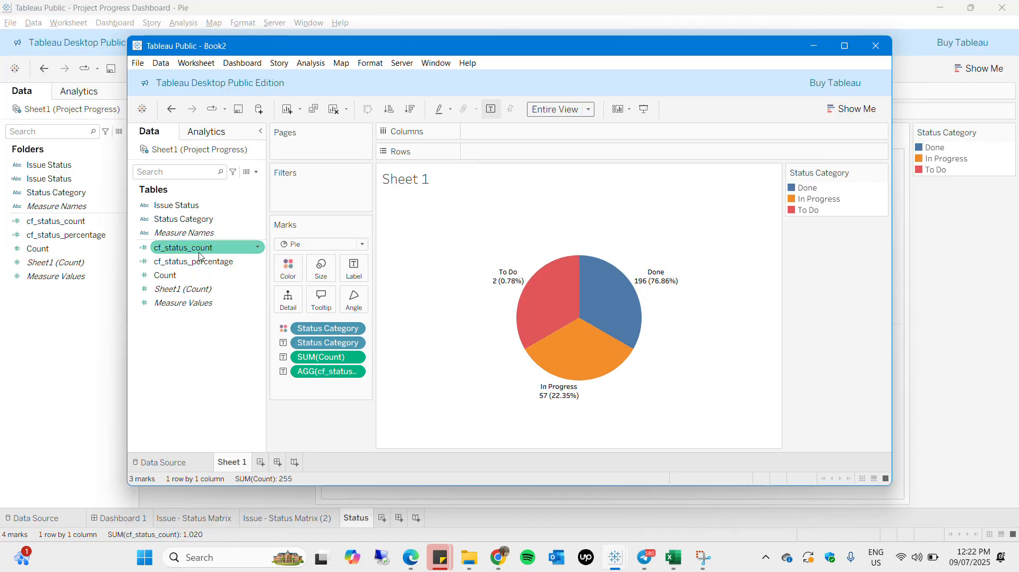
# Add cf_status_count to Rows twice to make two pie charts, and open the mark settings of the first one.
pyautogui.moveTo(183, 248); pyautogui.dragTo(524, 160)
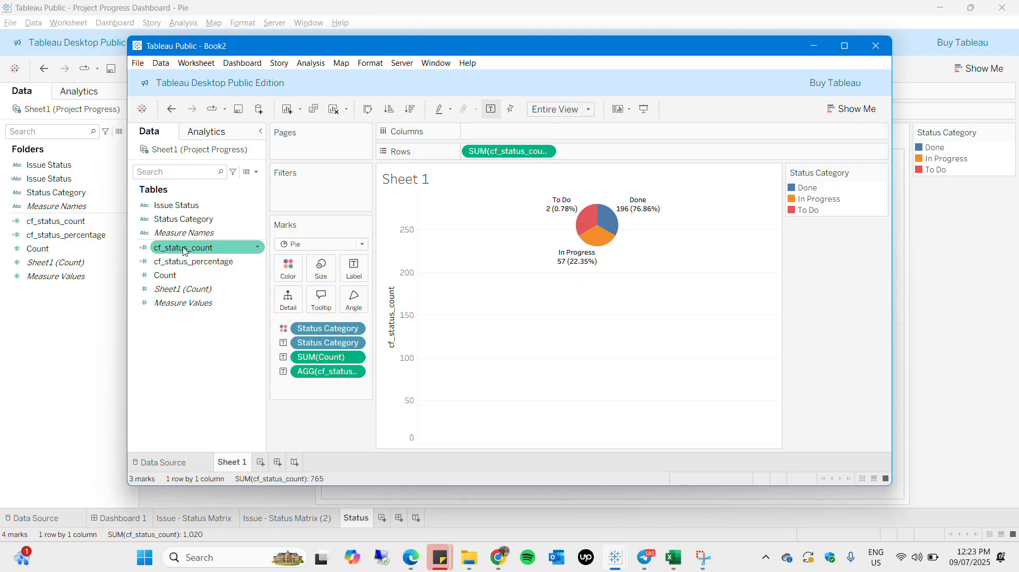
pyautogui.moveTo(186, 248); pyautogui.dragTo(603, 160)
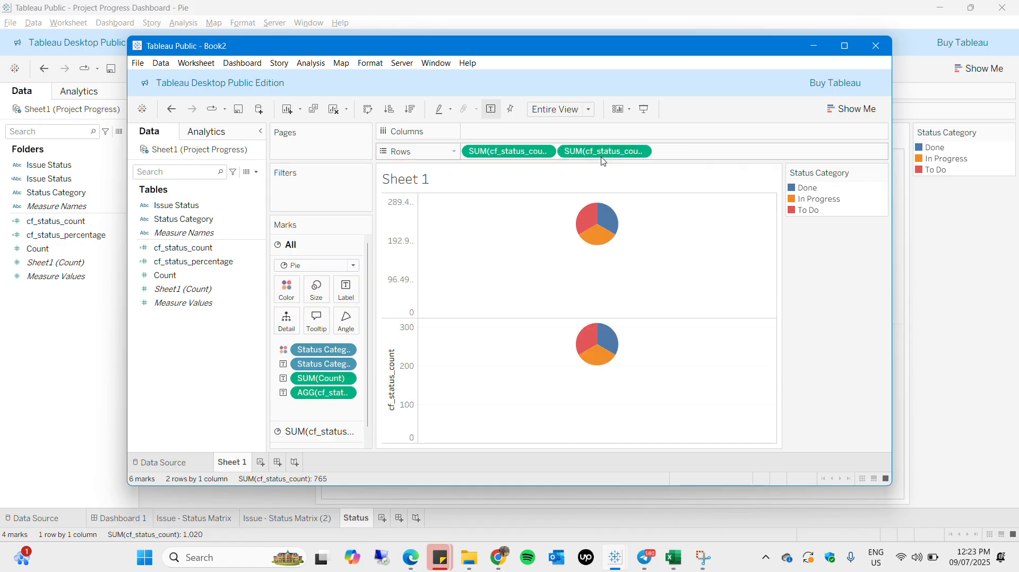
pyautogui.scroll(-1, 336, 342)
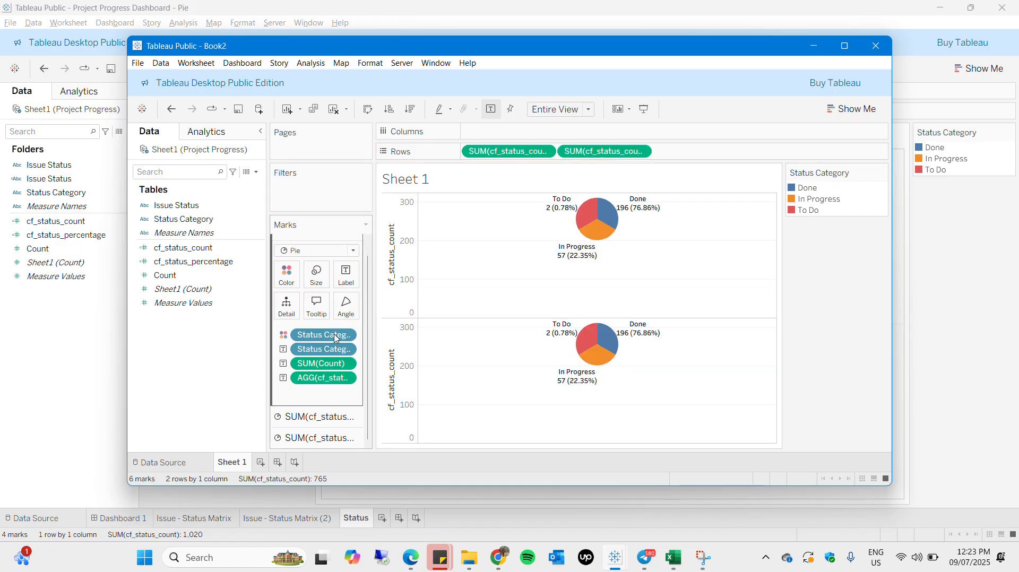
pyautogui.click(298, 417)
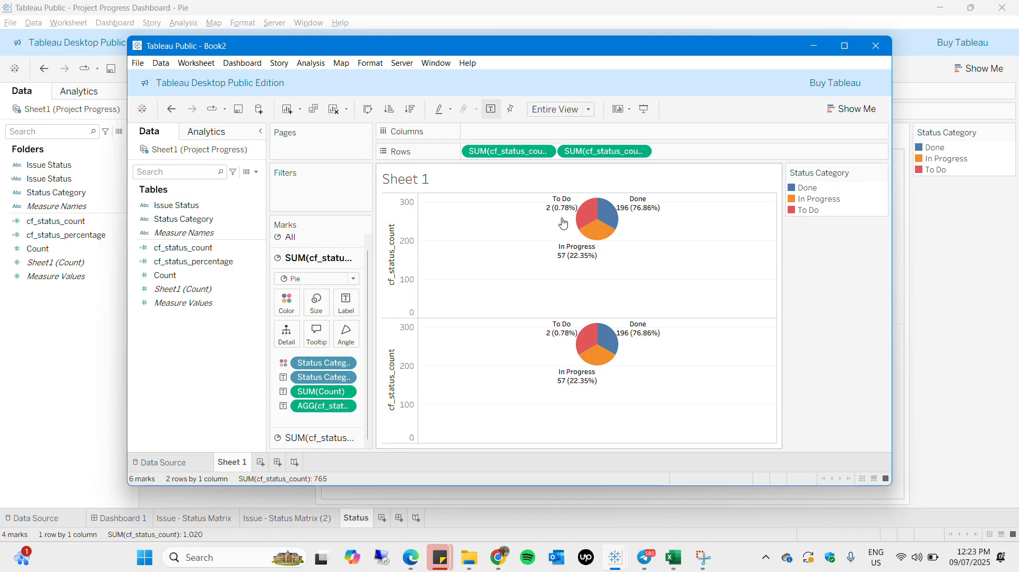
# Maximize the Book2 window and remove the Status Category colour field from the second cf_status_count pie.
pyautogui.click(312, 238)
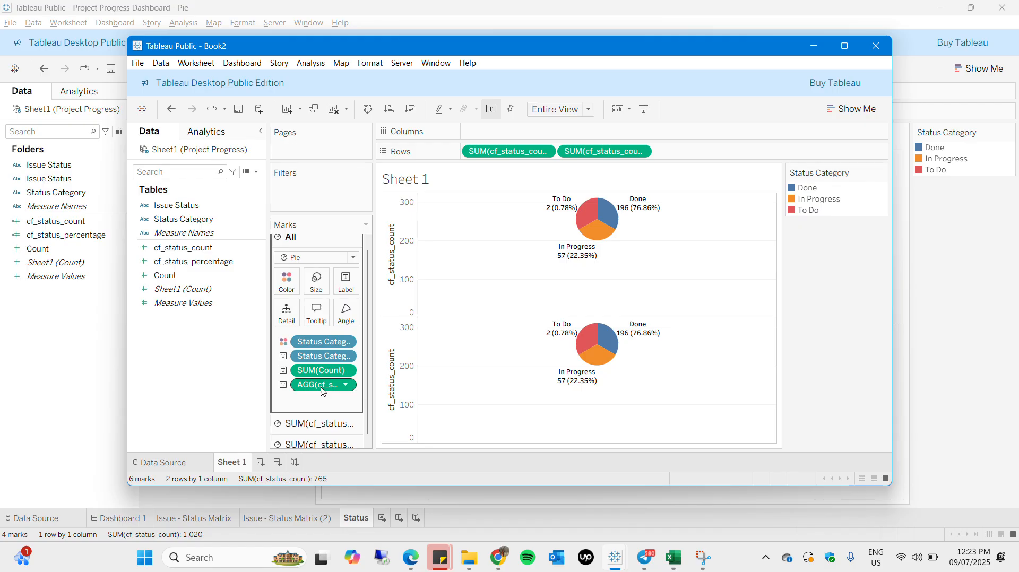
pyautogui.click(317, 444)
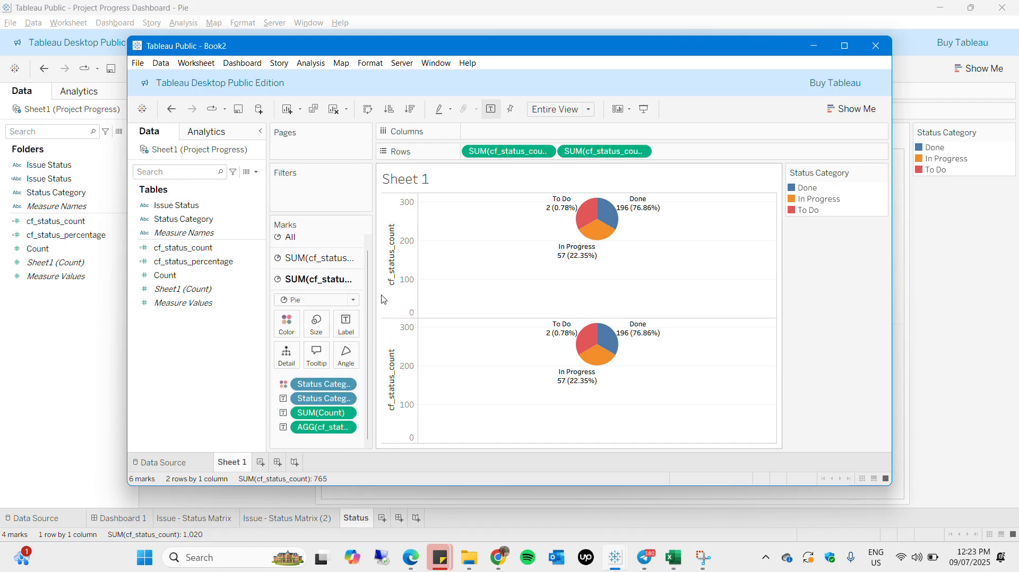
pyautogui.click(844, 45)
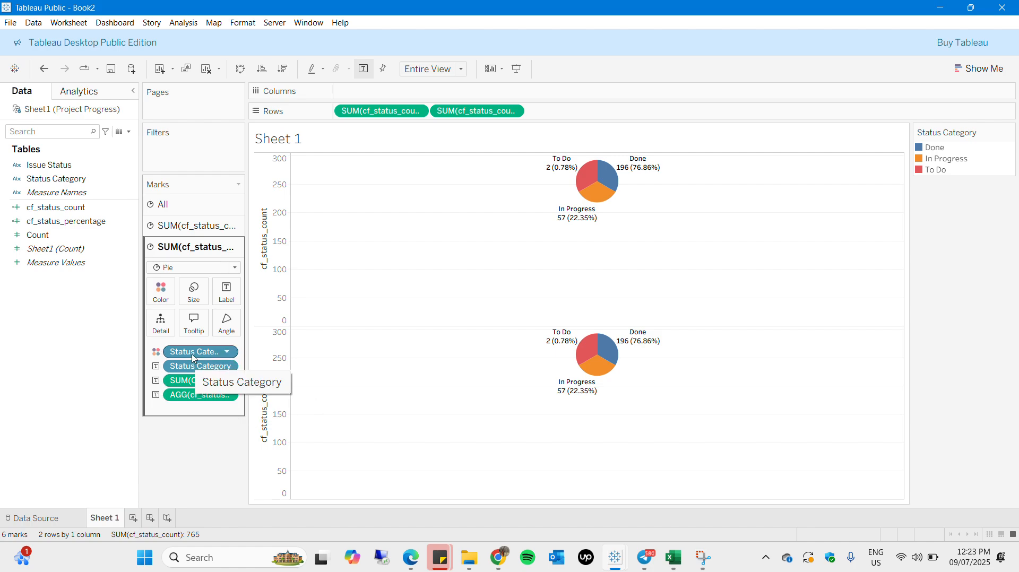
pyautogui.moveTo(200, 352); pyautogui.dragTo(107, 383)
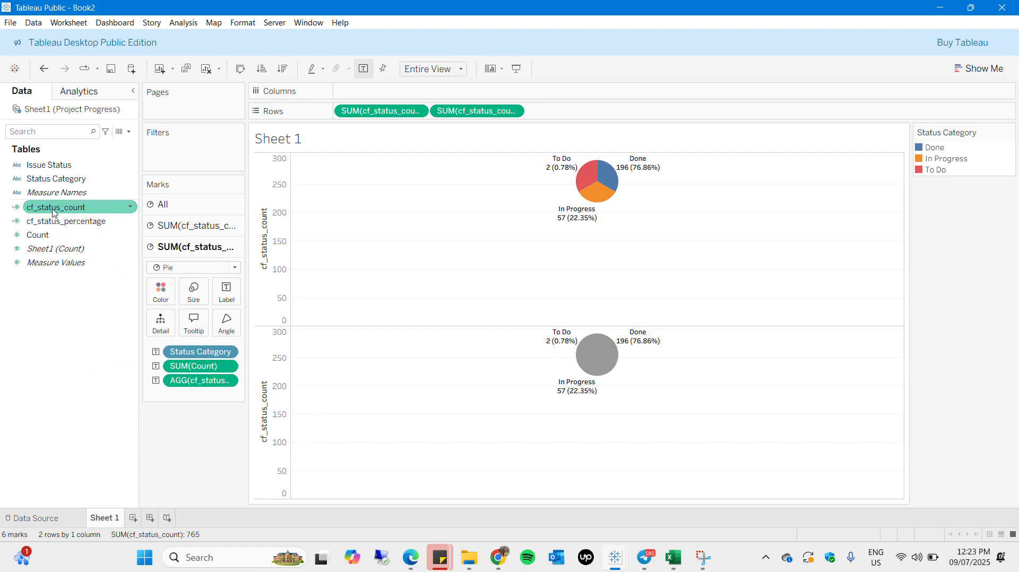
# Replace the second pie's remaining label fields with cf_status_count as its only label.
pyautogui.moveTo(56, 207); pyautogui.dragTo(101, 394)
pyautogui.moveTo(197, 366); pyautogui.dragTo(113, 385)
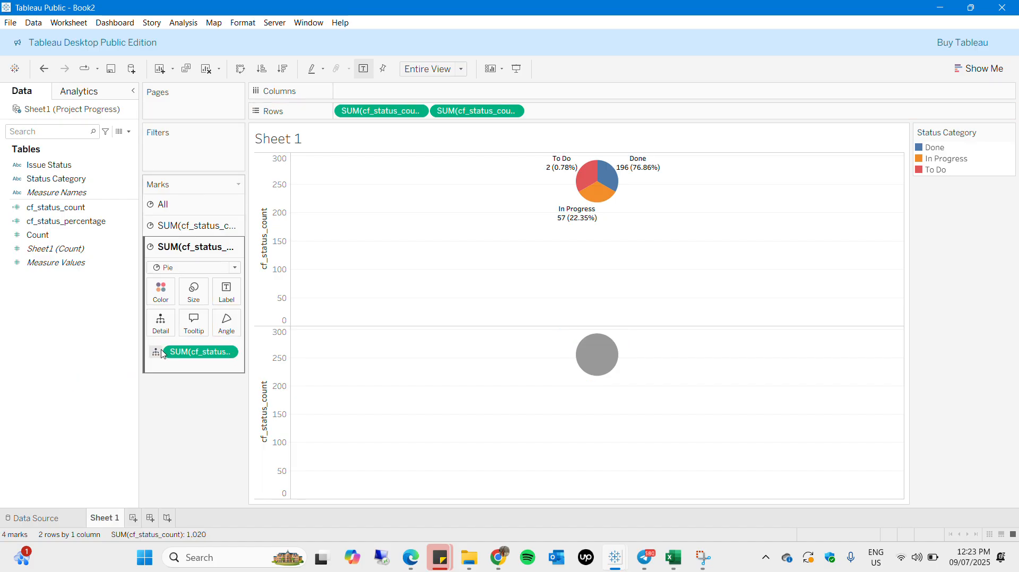
pyautogui.click(156, 352)
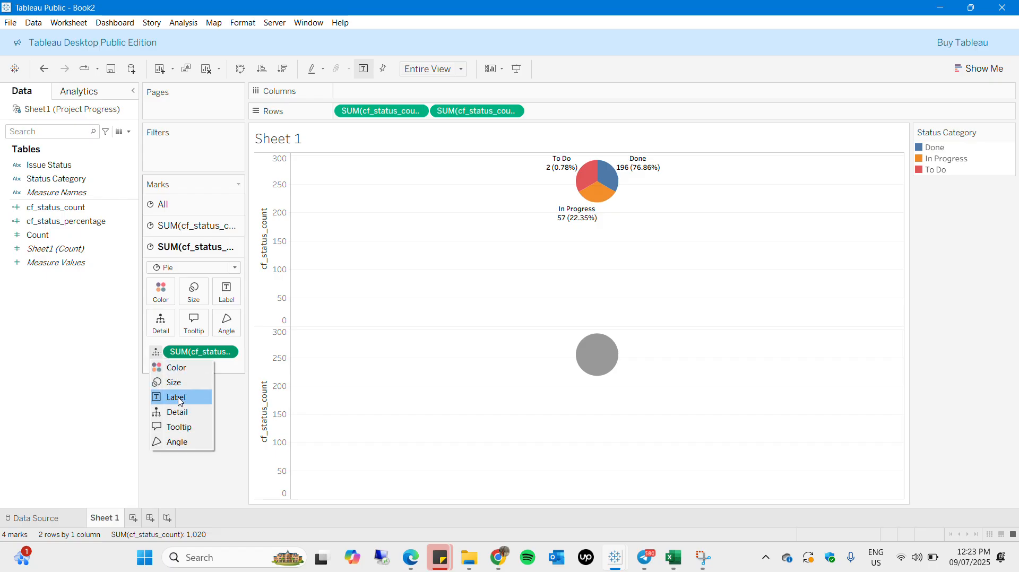
pyautogui.click(180, 402)
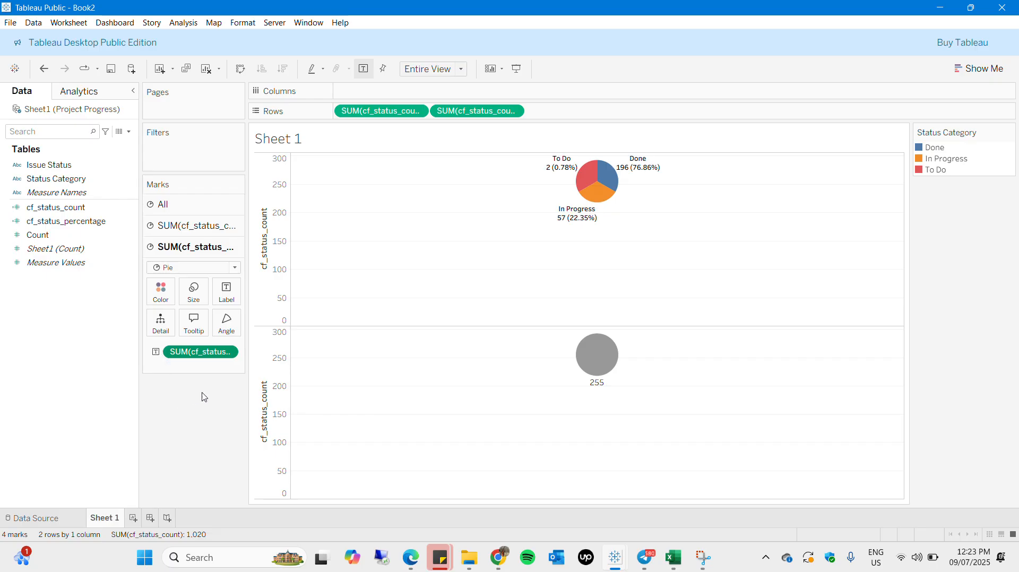
# Align the second pie's cf_status_count label to the horizontal center and vertical middle of the mark.
pyautogui.click(229, 353)
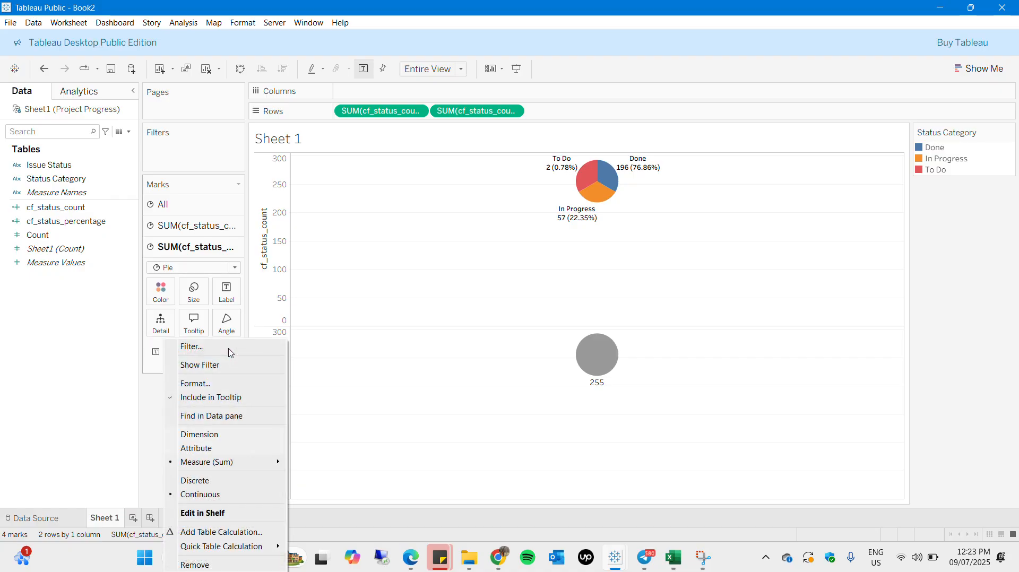
pyautogui.click(231, 306)
pyautogui.click(227, 295)
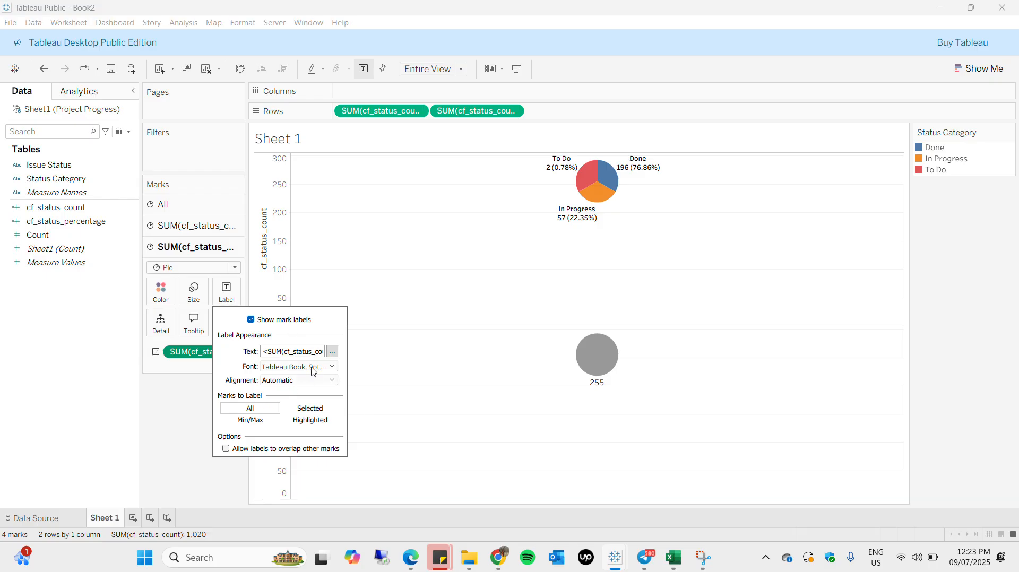
pyautogui.click(331, 352)
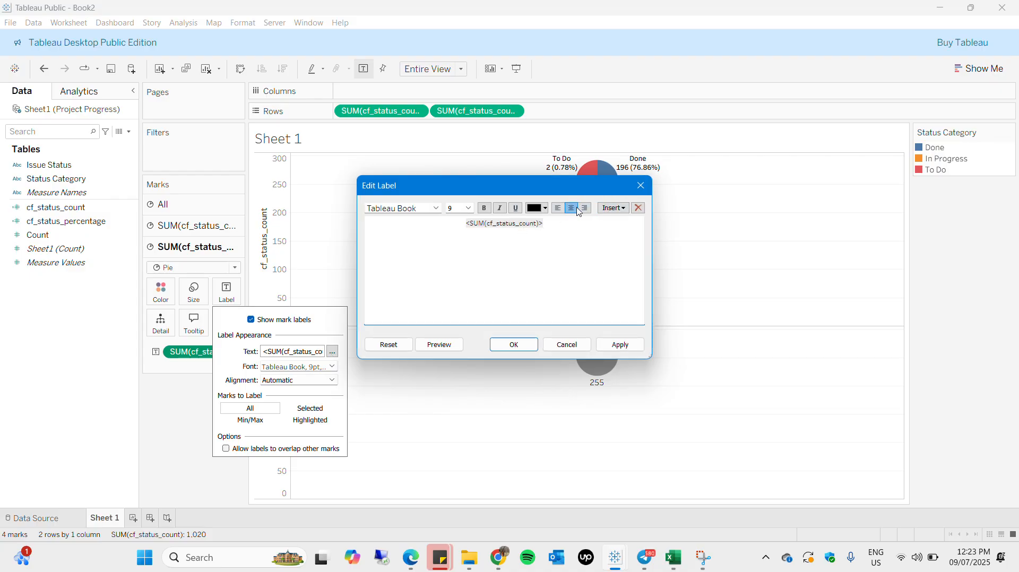
pyautogui.click(516, 344)
pyautogui.click(287, 382)
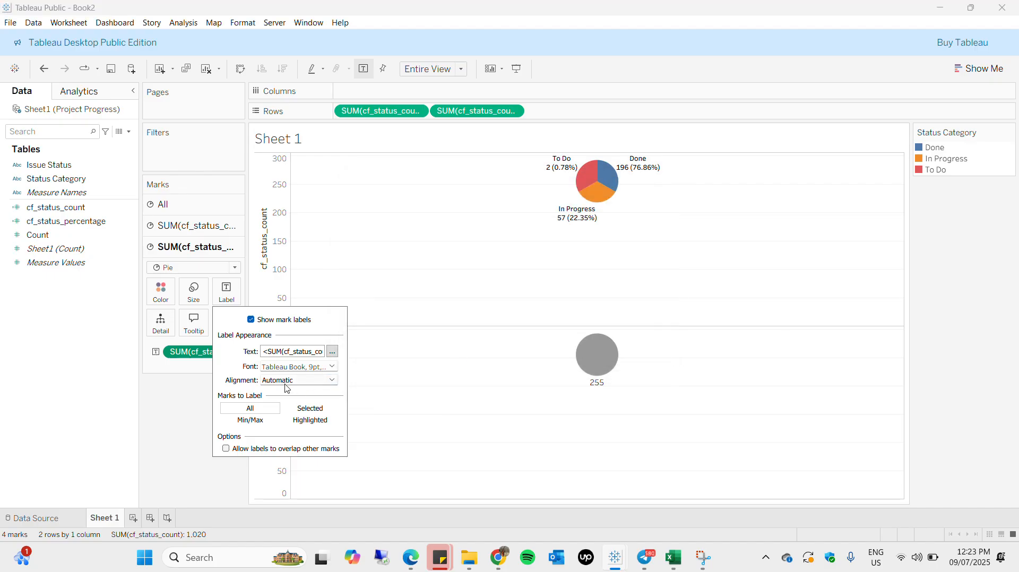
pyautogui.click(294, 426)
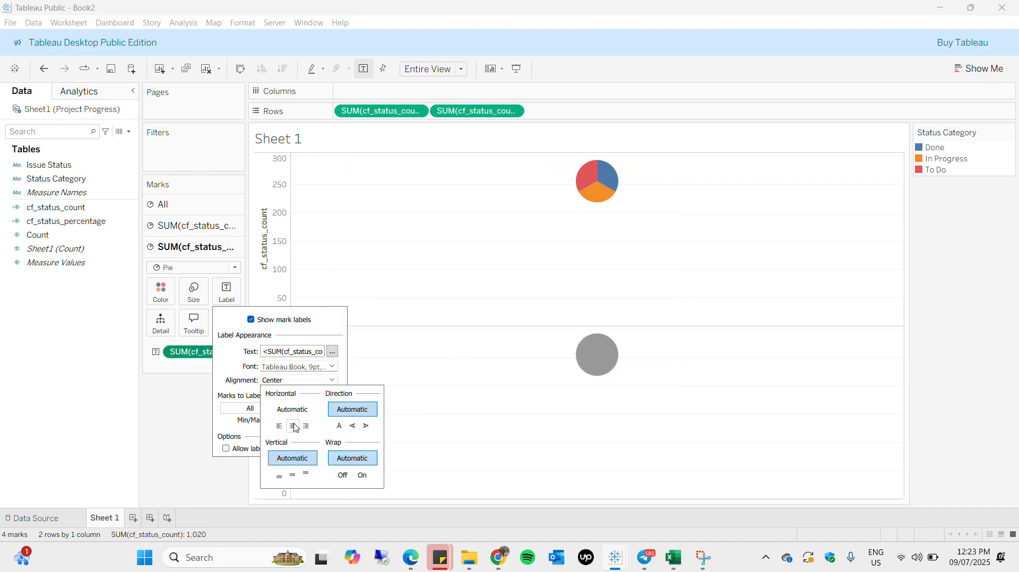
pyautogui.click(293, 475)
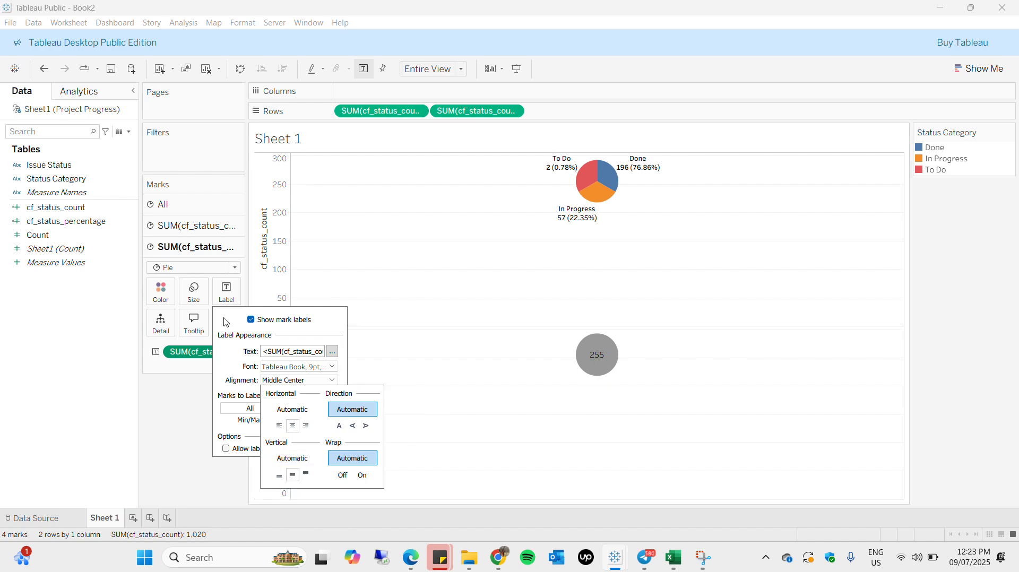
# Set the second pie's color to white so it can serve as the donut hole.
pyautogui.click(172, 300)
pyautogui.click(173, 300)
pyautogui.click(173, 301)
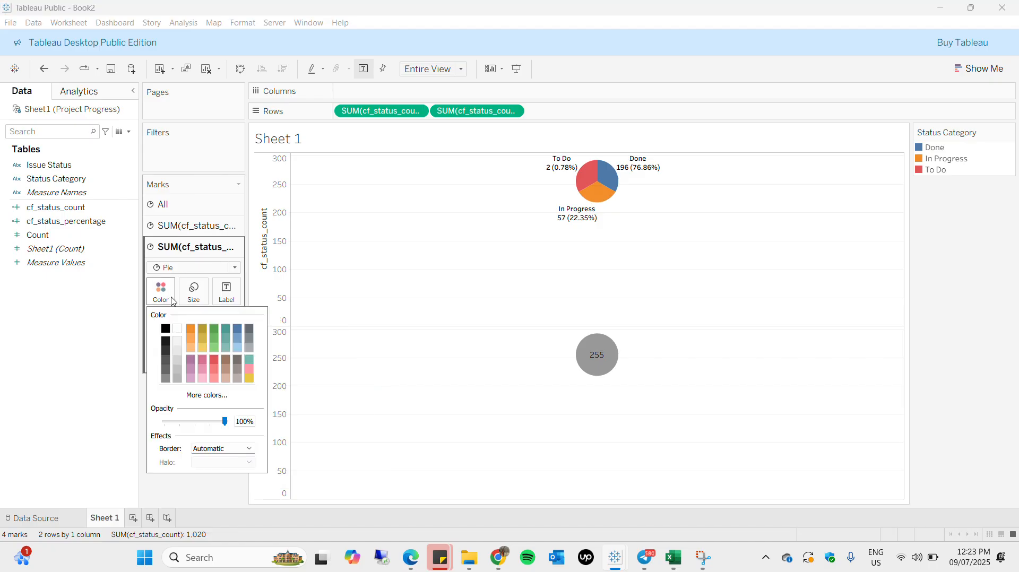
pyautogui.click(177, 329)
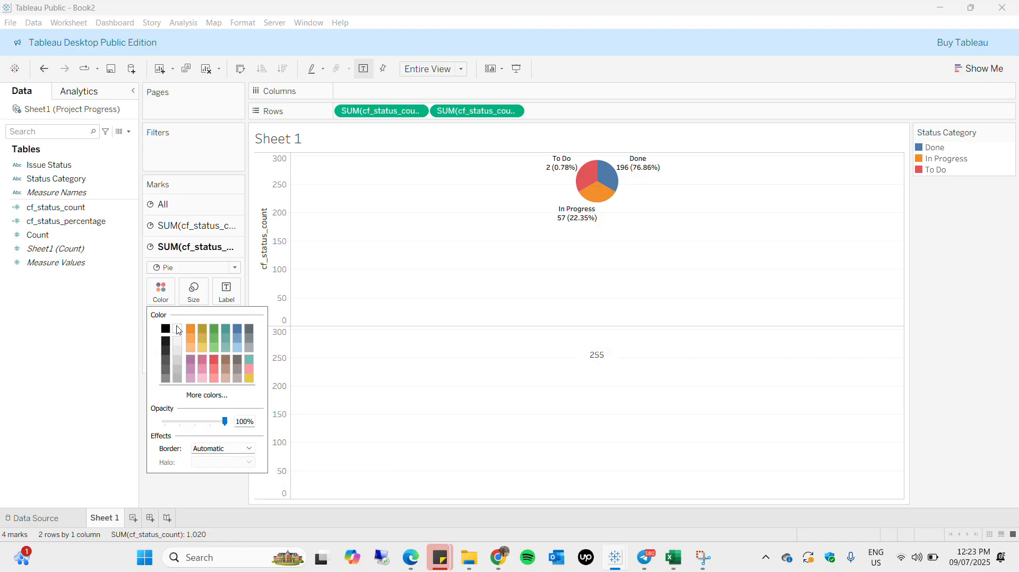
pyautogui.click(283, 375)
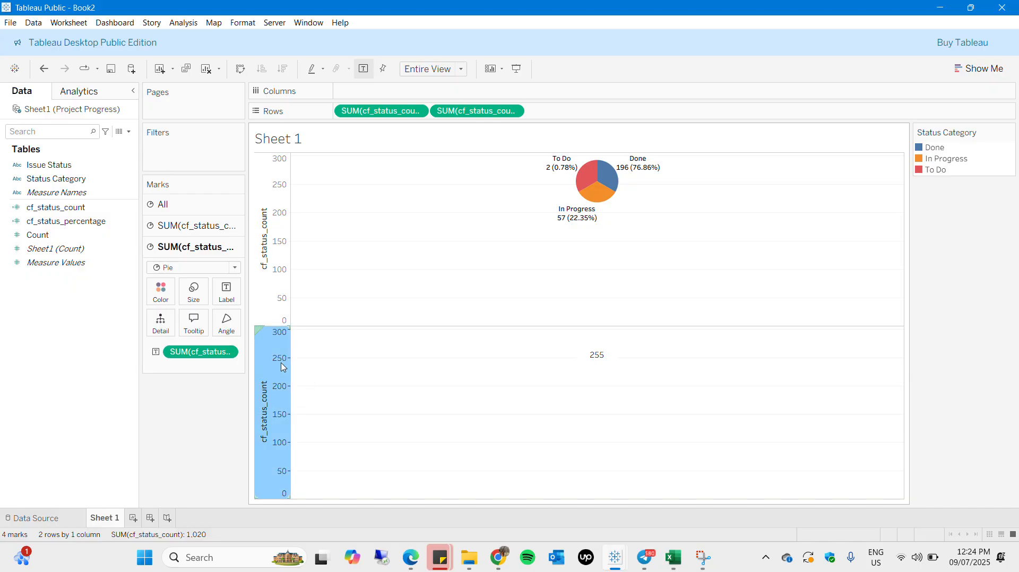
# Exclude zero from the automatic range of both cf_status_count axes, the lower one first.
pyautogui.rightClick(283, 367)
pyautogui.click(305, 371)
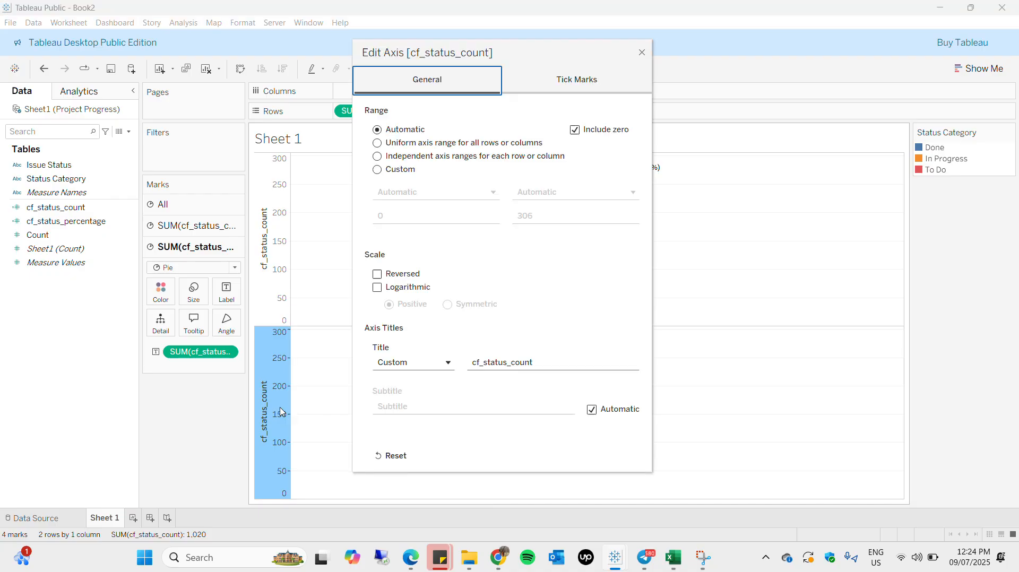
pyautogui.click(584, 132)
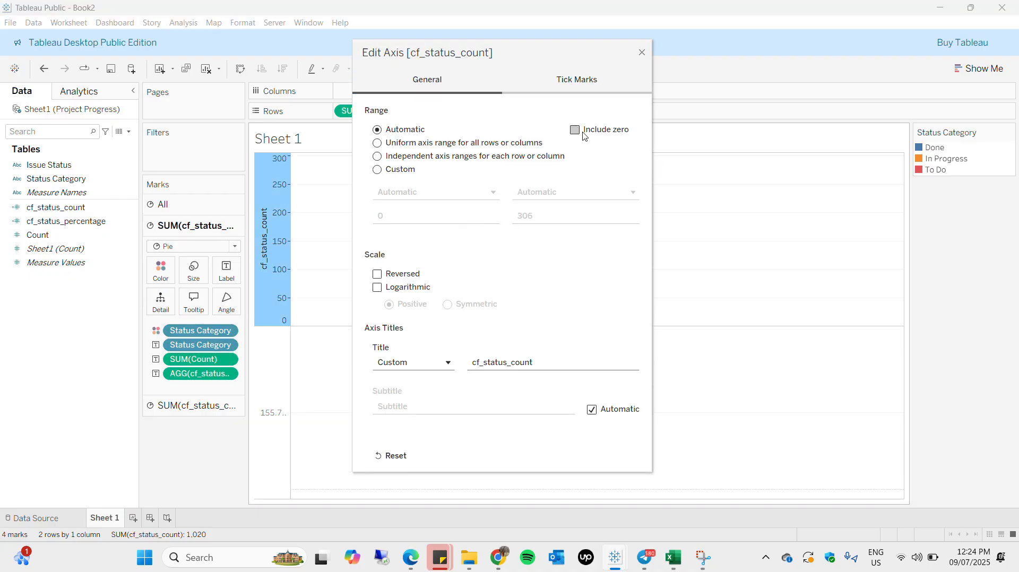
pyautogui.click(642, 53)
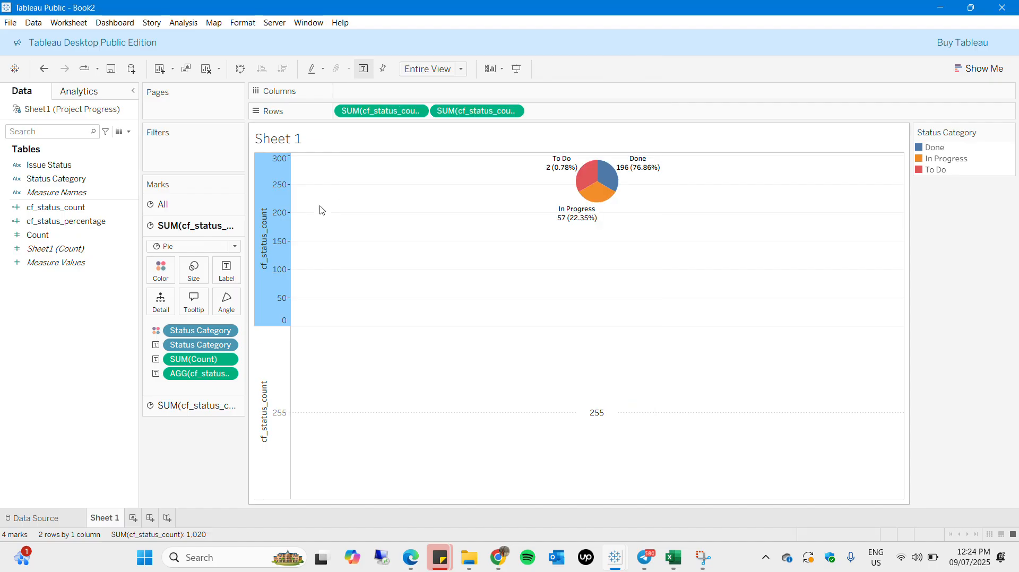
pyautogui.rightClick(280, 212)
pyautogui.click(324, 215)
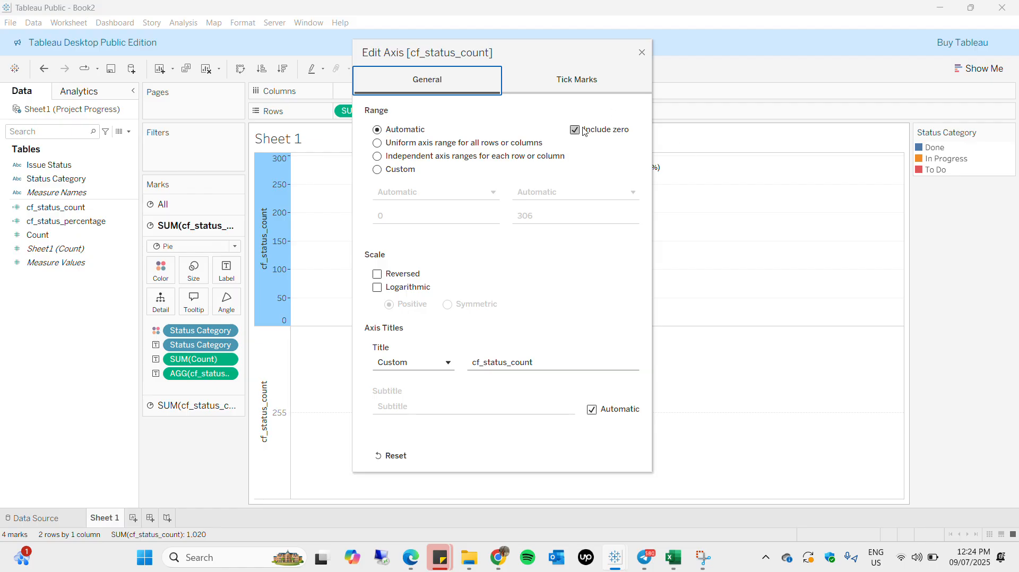
pyautogui.click(584, 130)
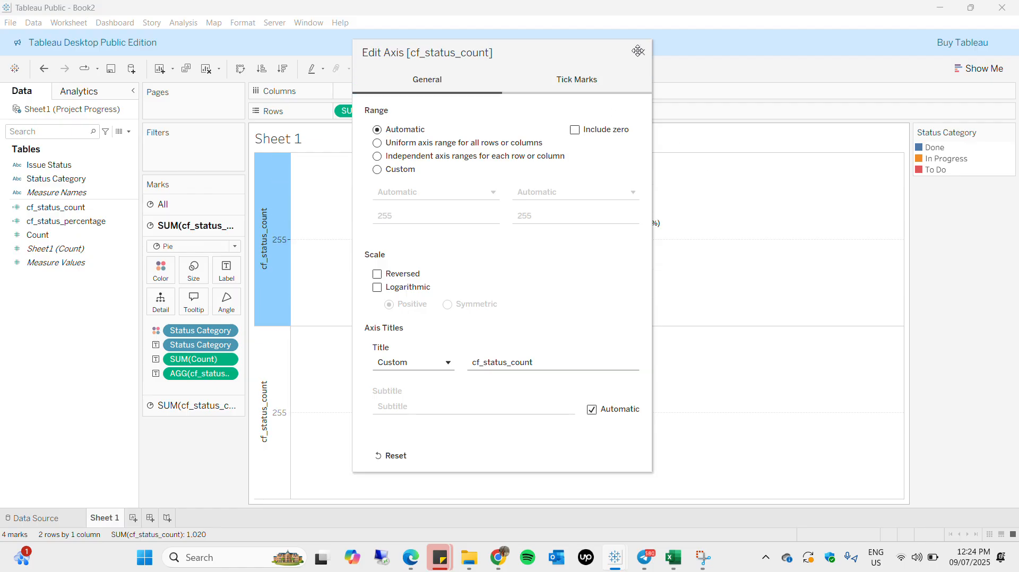
pyautogui.click(644, 52)
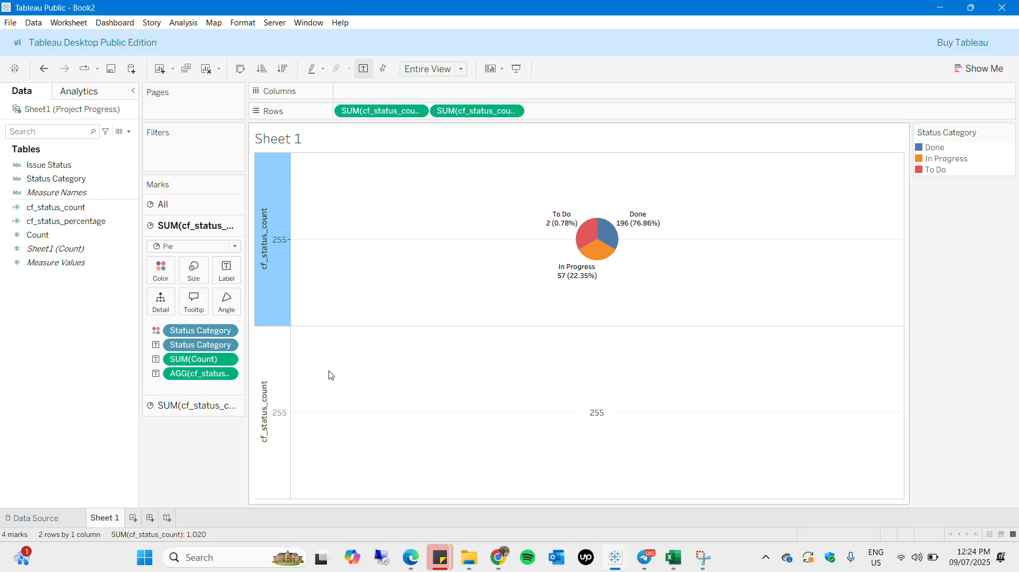
# Overlay the two pies with a dual axis and hide the headers of both cf_status_count axes.
pyautogui.rightClick(274, 390)
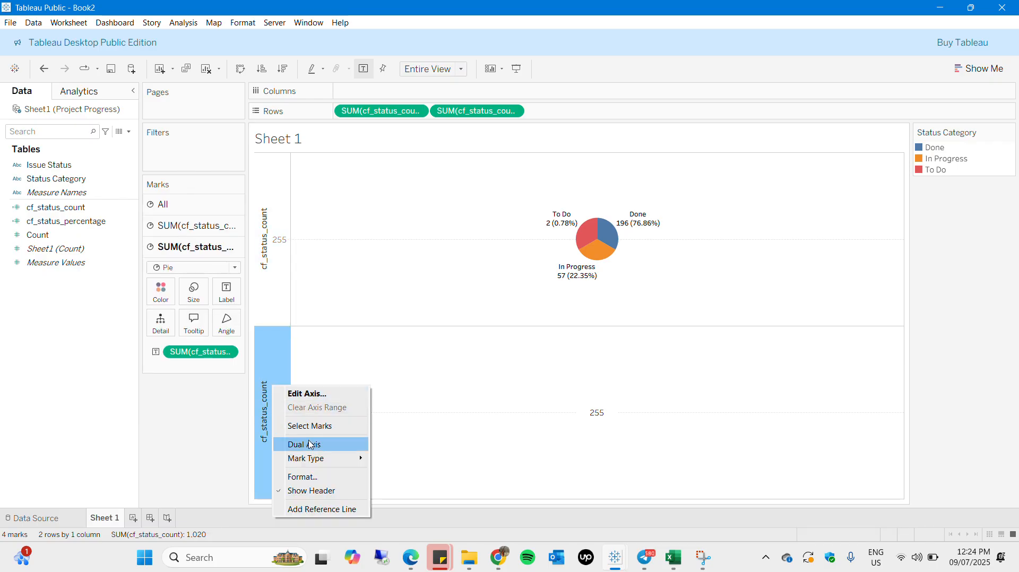
pyautogui.click(311, 446)
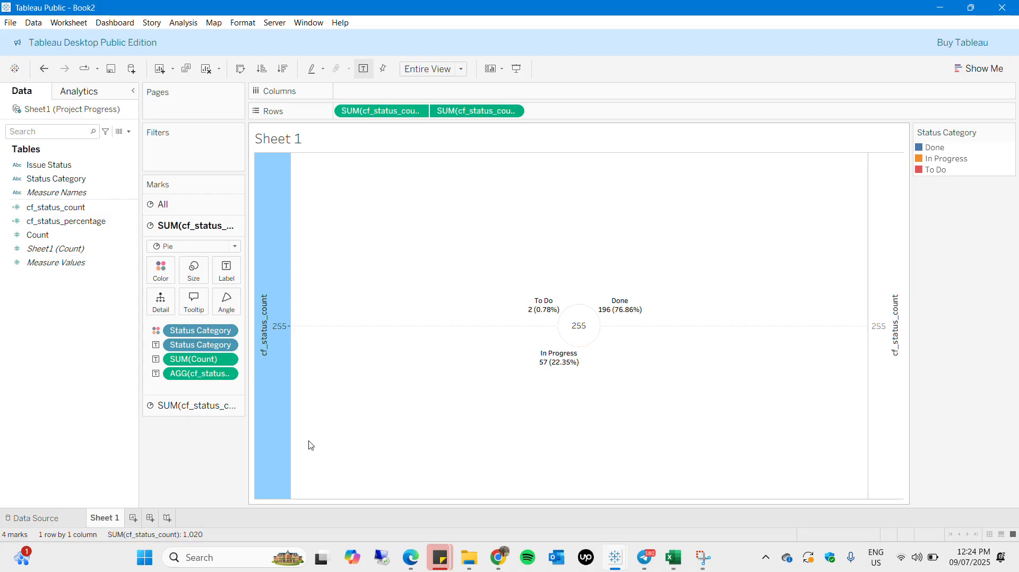
pyautogui.rightClick(877, 336)
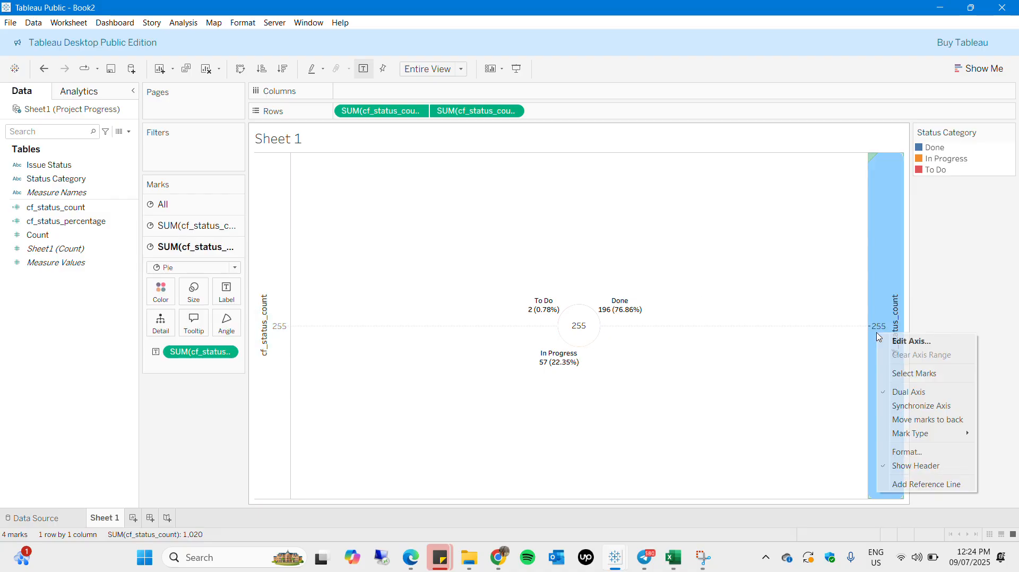
pyautogui.click(911, 465)
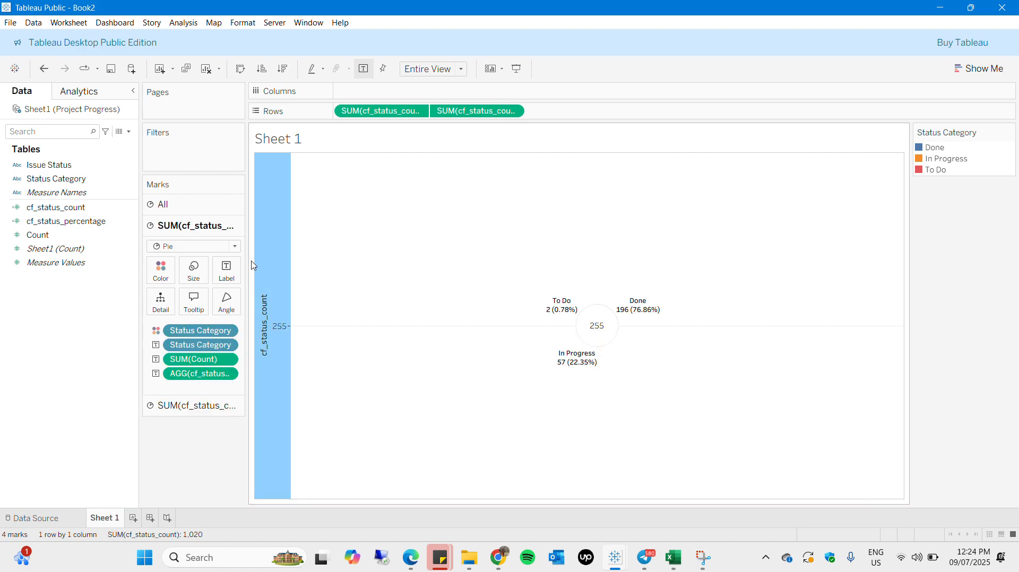
pyautogui.rightClick(267, 287)
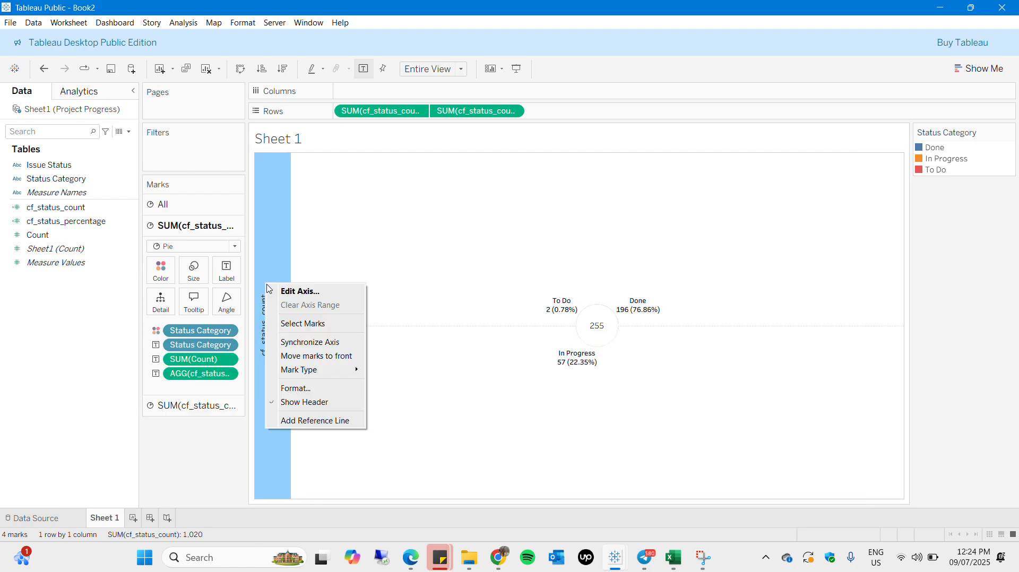
pyautogui.click(306, 405)
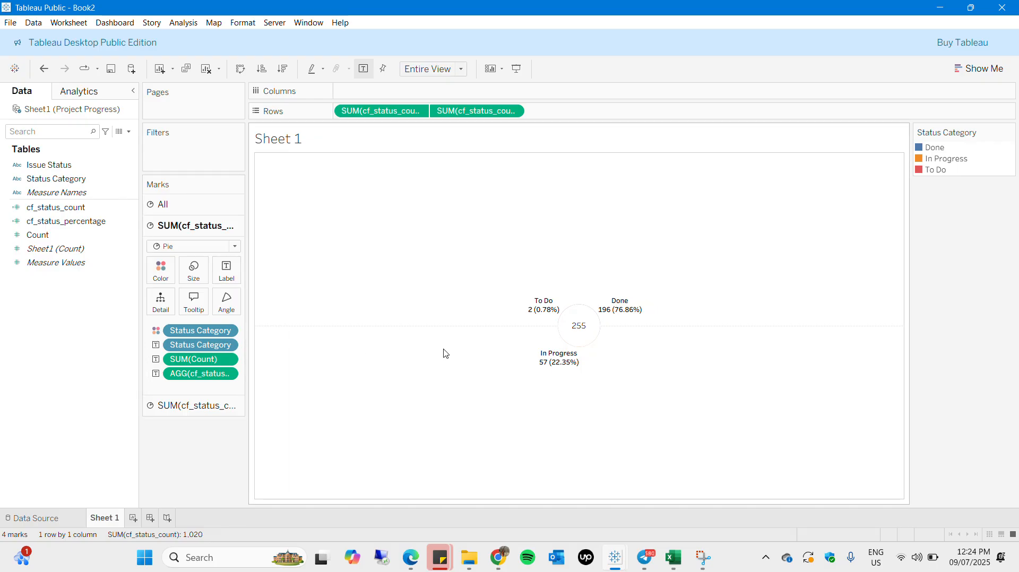
# Enlarge the first, colored cf_status_count pie to the middle of the size range so it forms a ring around the white pie.
pyautogui.click(182, 407)
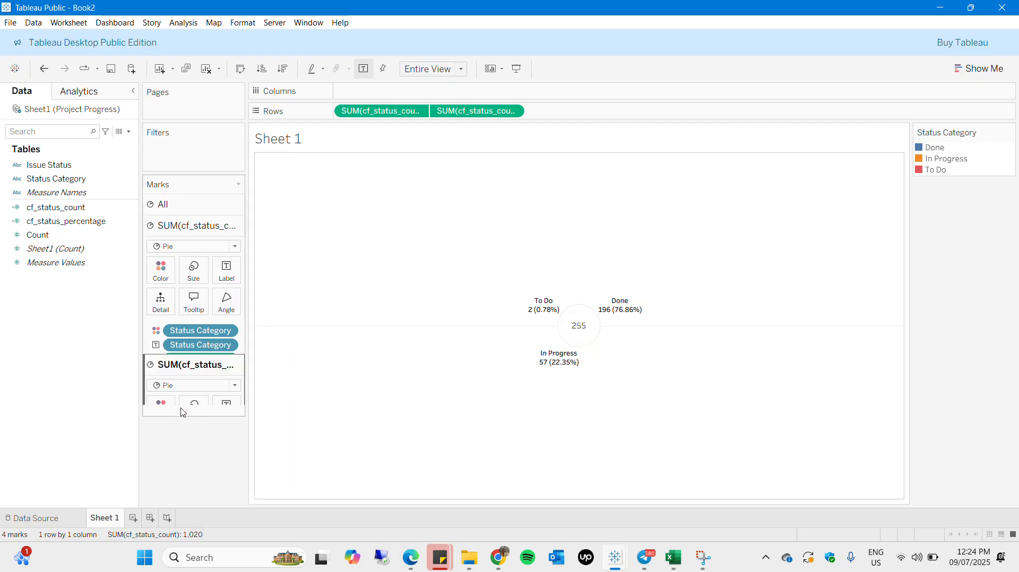
pyautogui.click(194, 293)
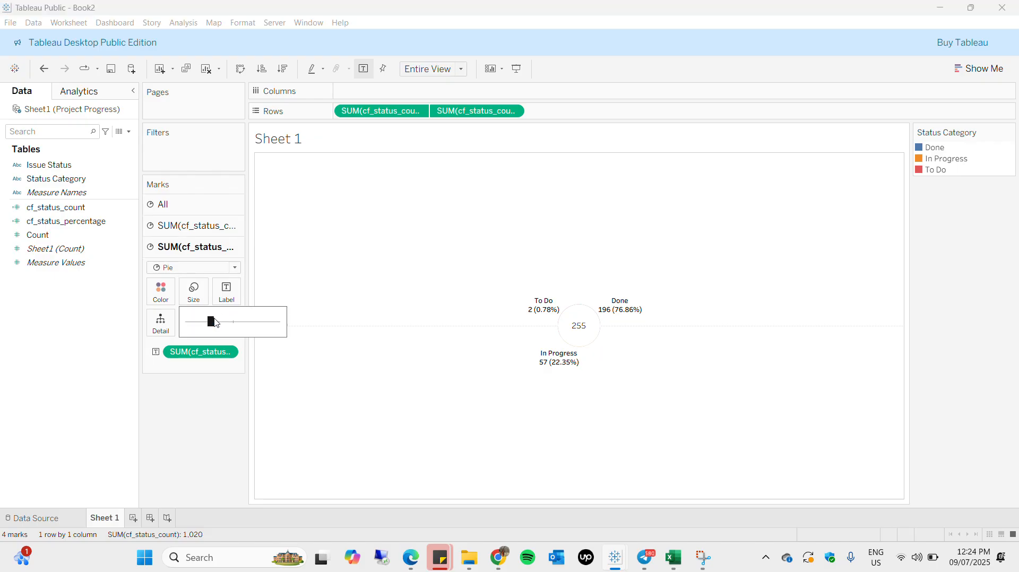
pyautogui.click(196, 225)
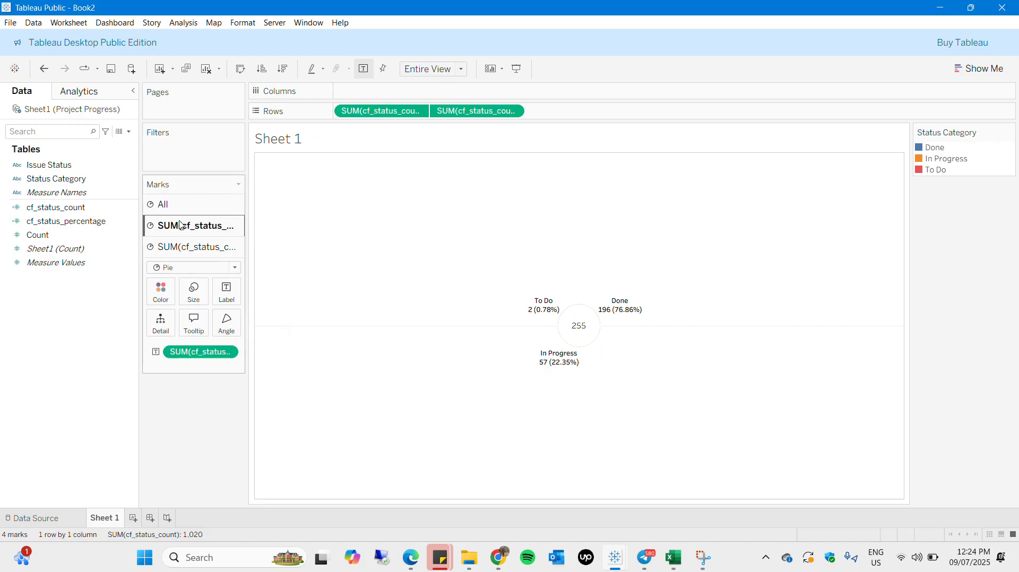
pyautogui.click(194, 273)
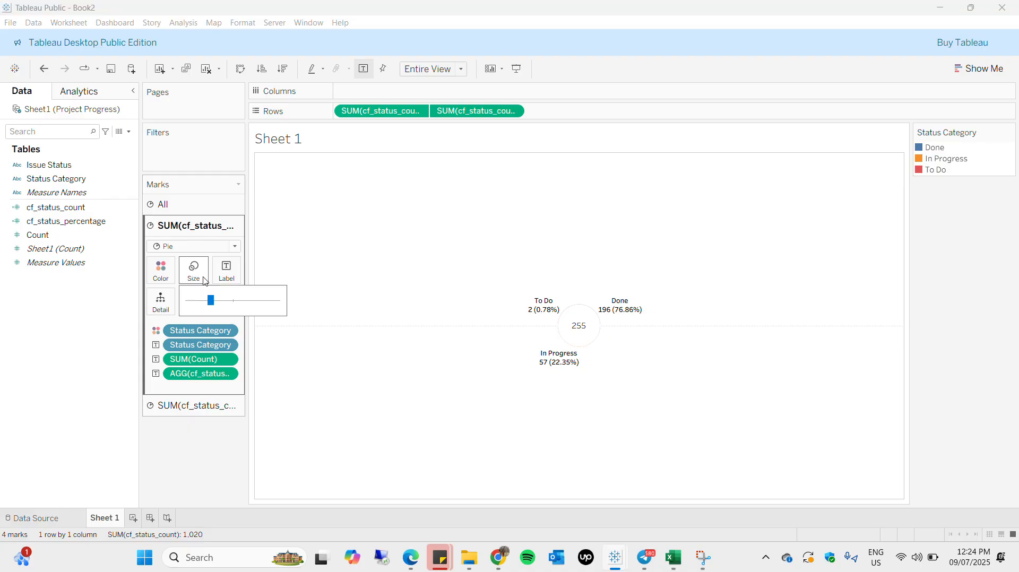
pyautogui.click(234, 303)
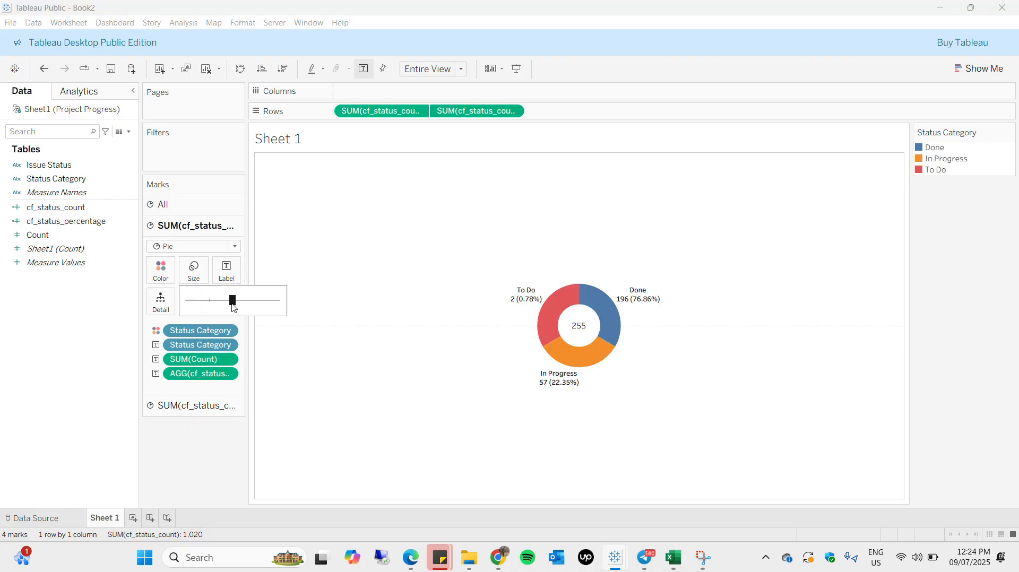
# Enlarge the white second pie slightly to make the donut ring thinner.
pyautogui.click(189, 406)
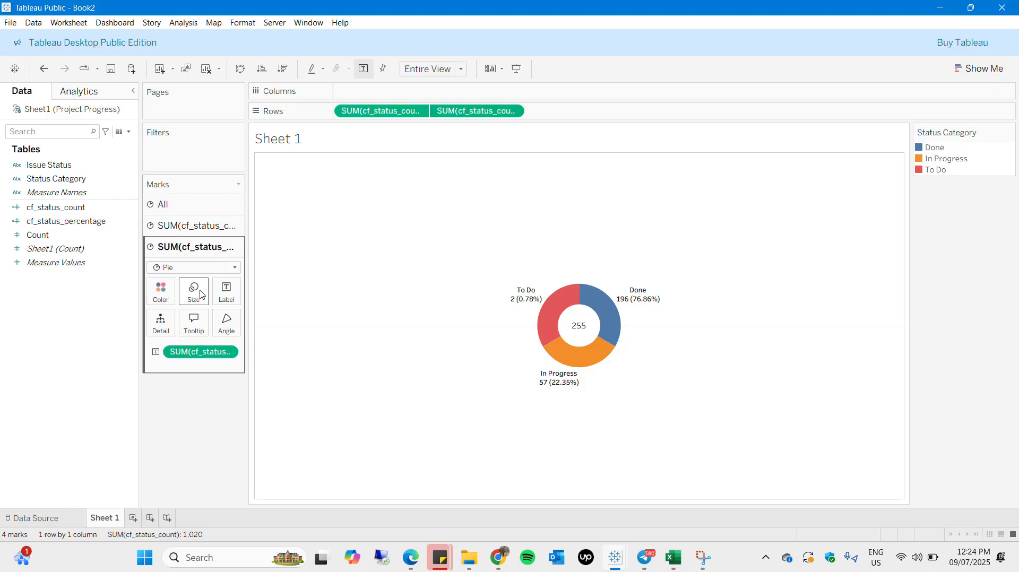
pyautogui.click(193, 292)
pyautogui.click(219, 322)
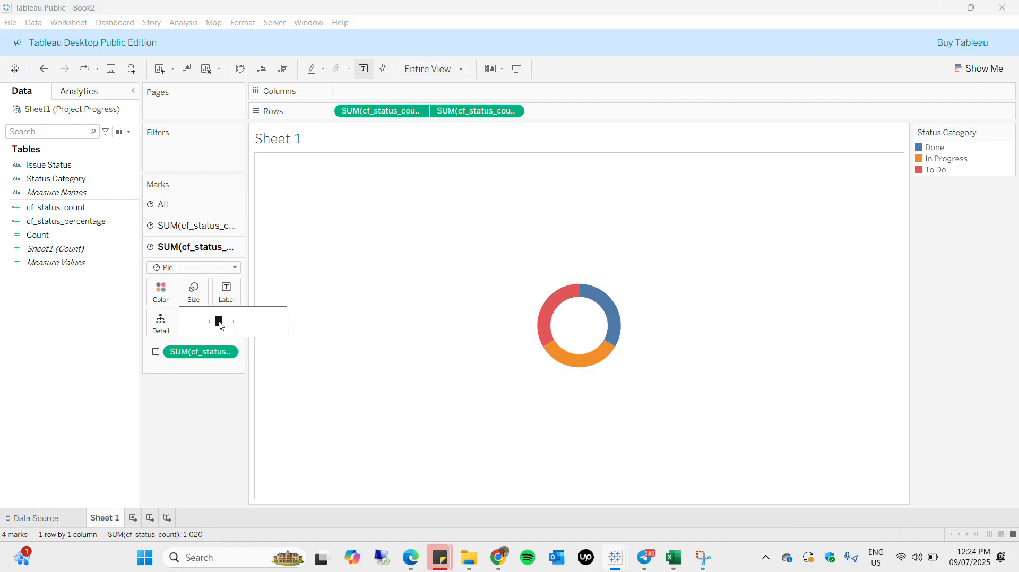
# Fine-tune the size of the white second pie inside the donut ring.
pyautogui.moveTo(221, 327); pyautogui.dragTo(220, 326)
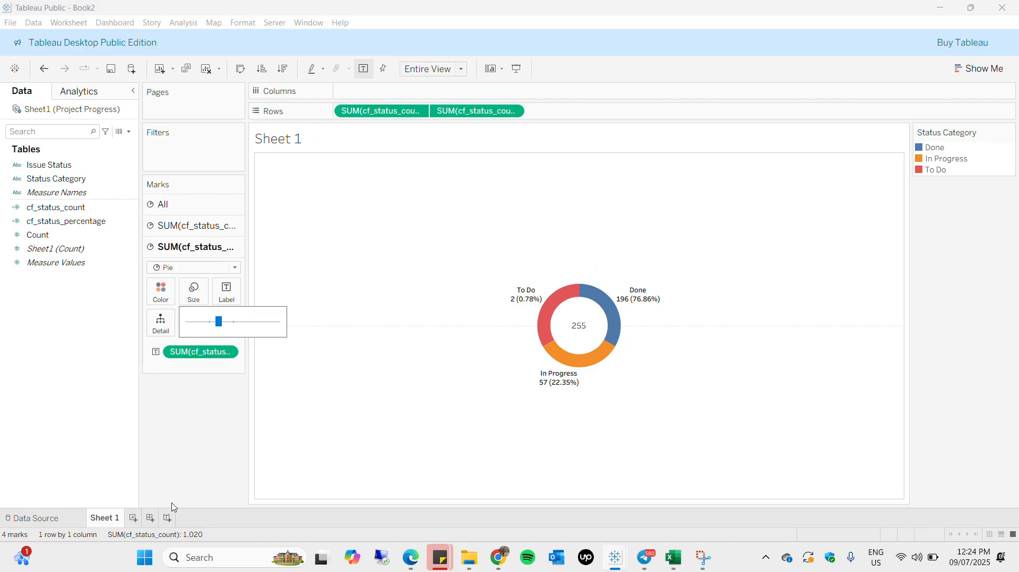
# Rename the worksheet Sheet 1 as "Ticket by Status".
pyautogui.doubleClick(108, 527)
pyautogui.write('sTATUS')
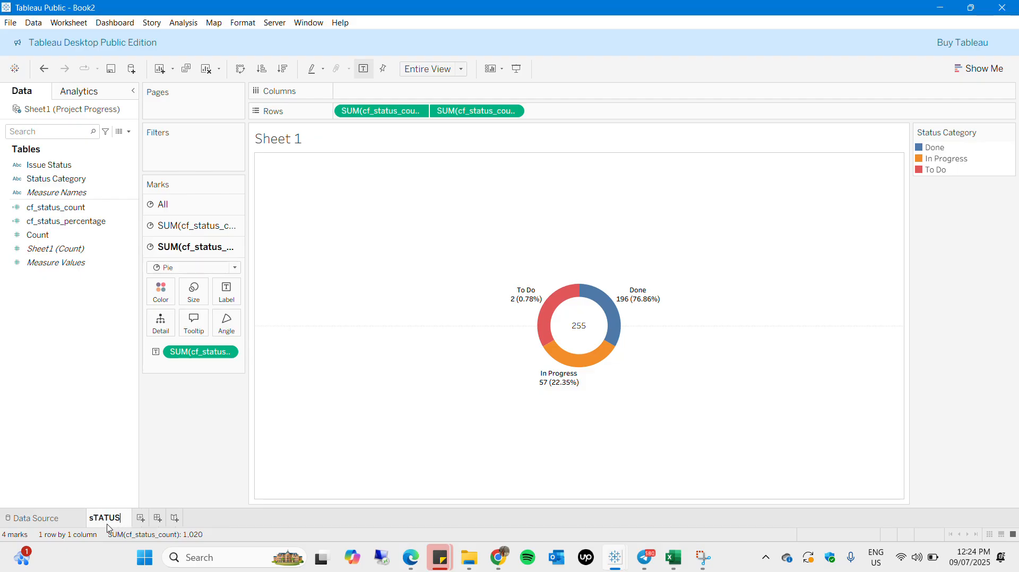
pyautogui.press('BackSpace')
pyautogui.press('BackSpace')
pyautogui.press('BackSpace')
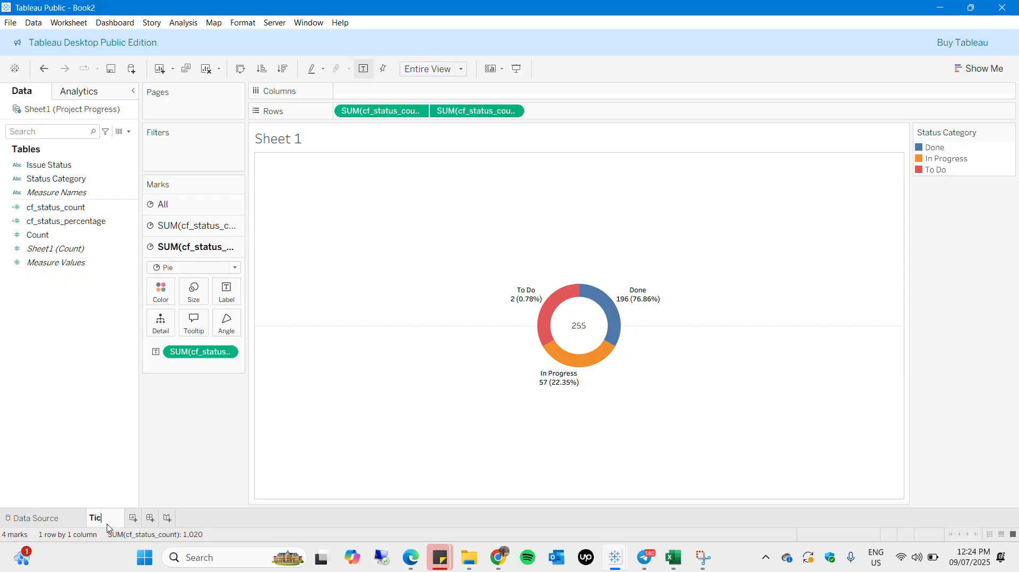
pyautogui.write('Ticket by S')
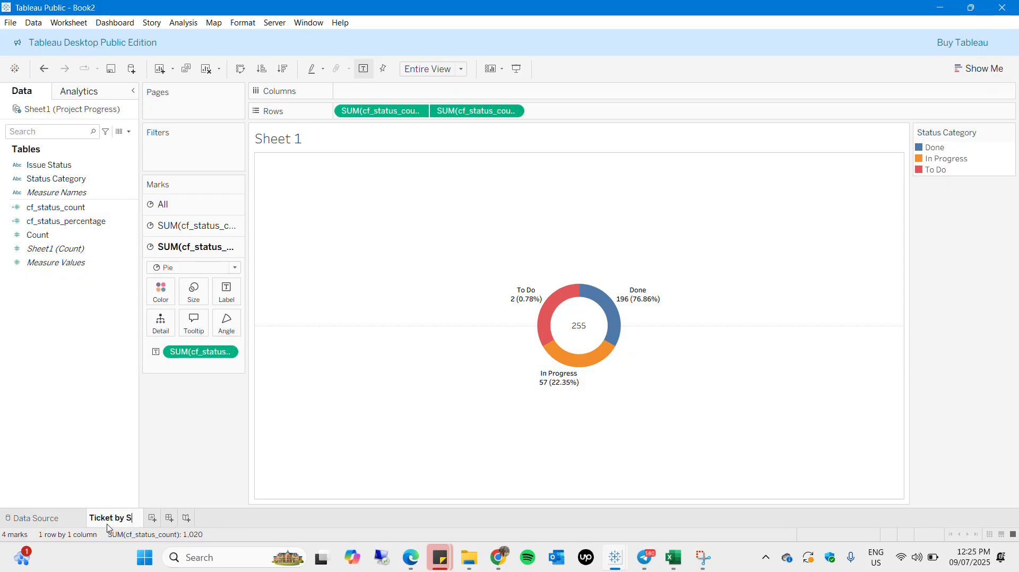
pyautogui.write('tatus')
pyautogui.press('Return')
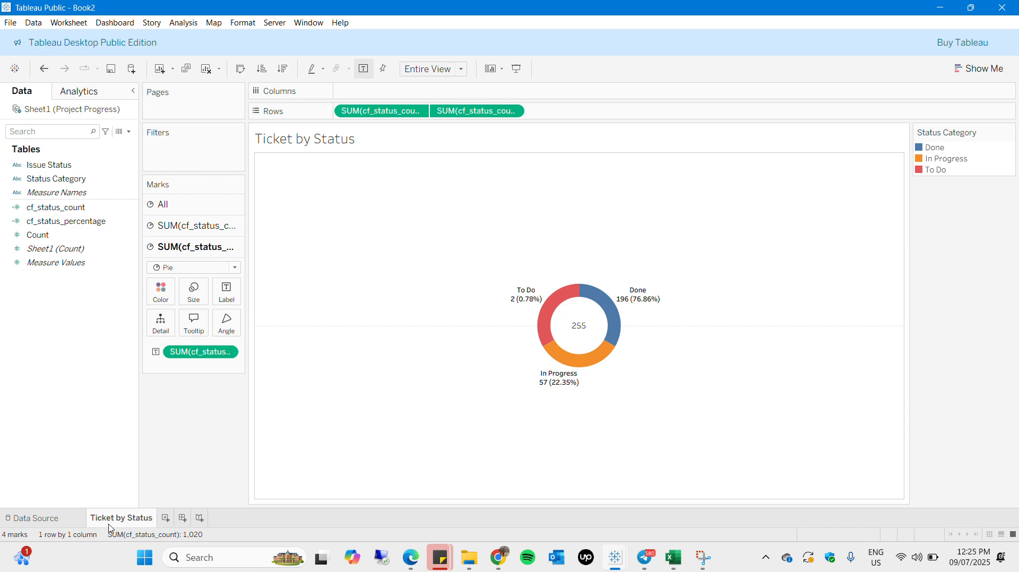
# Create a new dashboard and set the minimum width of its size range to 1300 px.
pyautogui.click(166, 519)
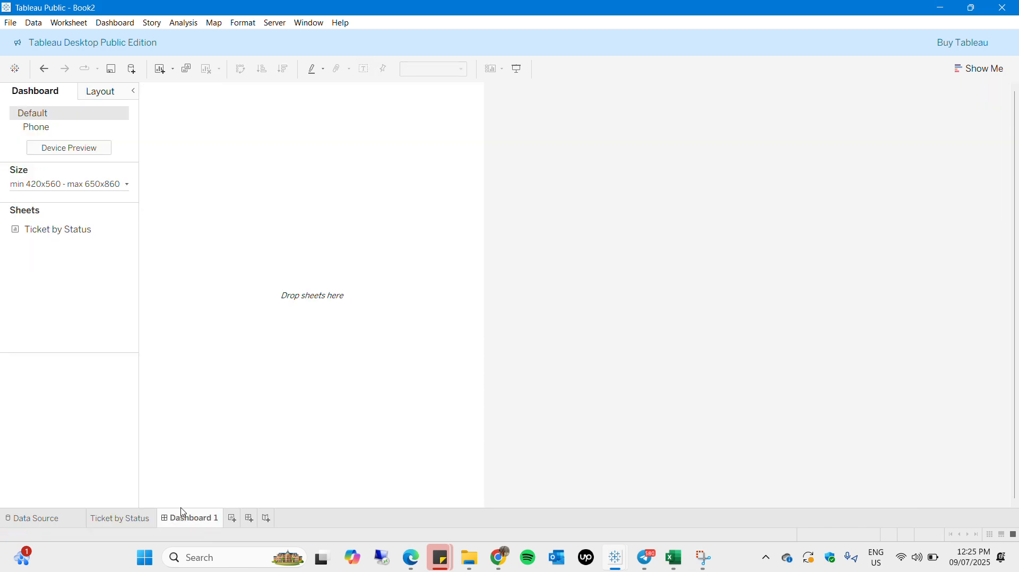
pyautogui.click(76, 185)
pyautogui.doubleClick(31, 253)
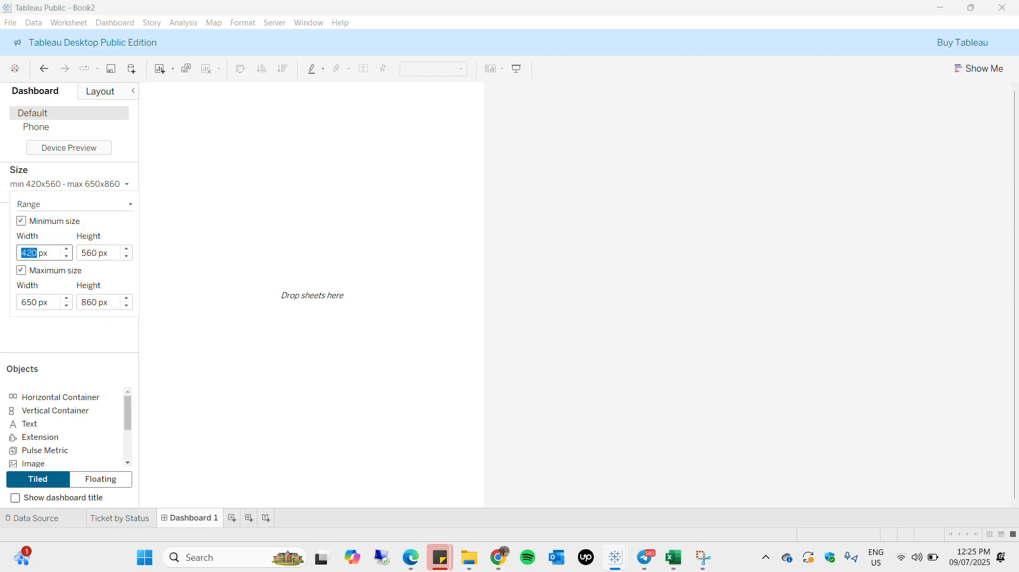
pyautogui.write('1300')
pyautogui.press('Return')
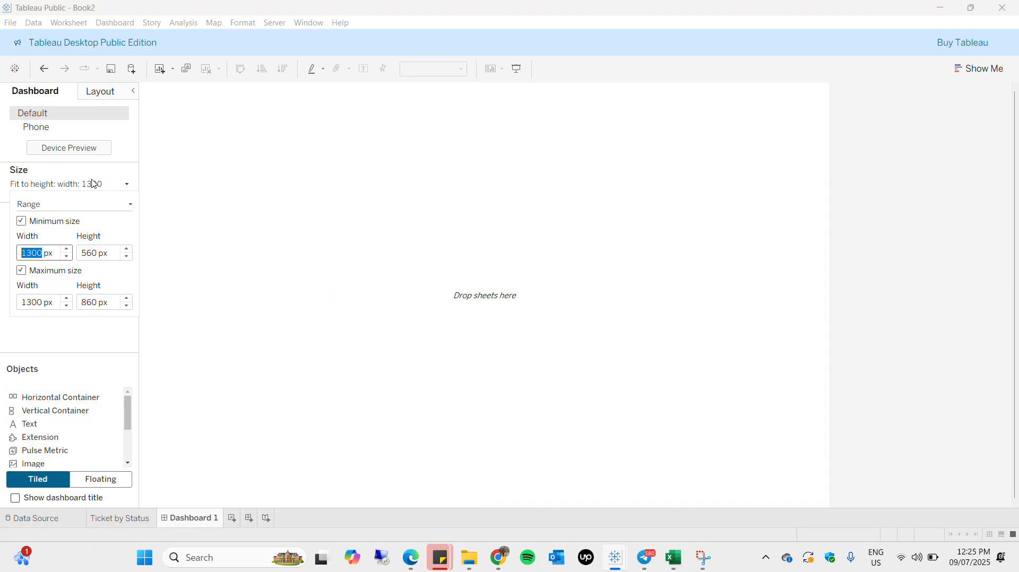
pyautogui.click(192, 207)
# Place the Ticket by Status sheet on the empty dashboard as a tiled item.
pyautogui.click(110, 94)
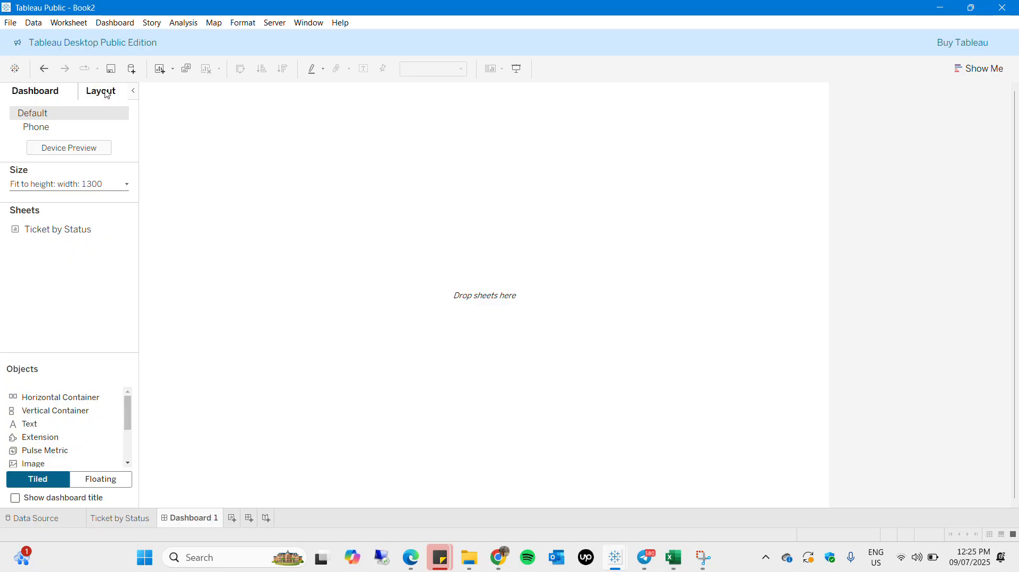
pyautogui.click(60, 94)
pyautogui.moveTo(68, 230); pyautogui.dragTo(270, 253)
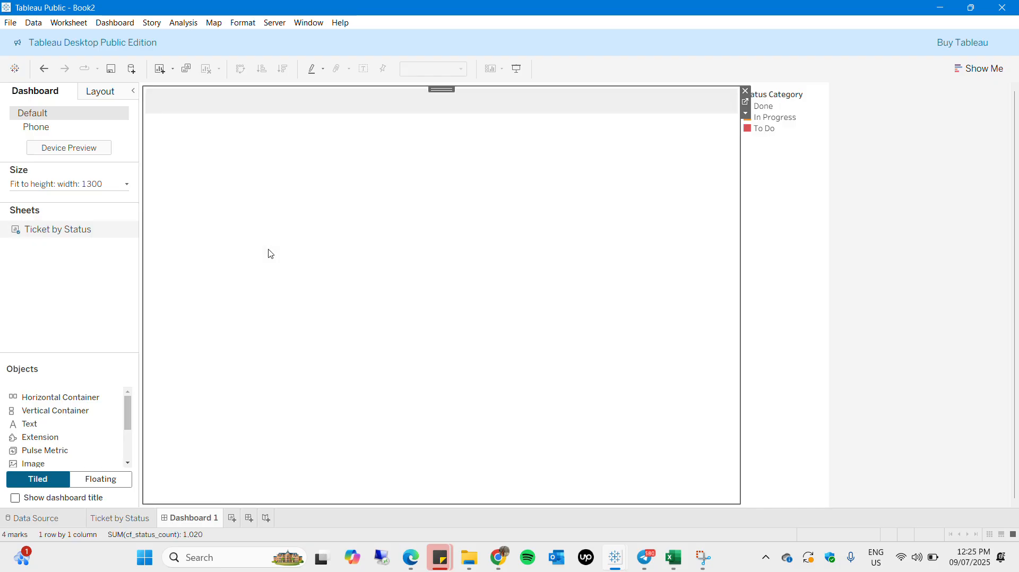
# Open the options of the Status Category color legend on the dashboard.
pyautogui.click(767, 130)
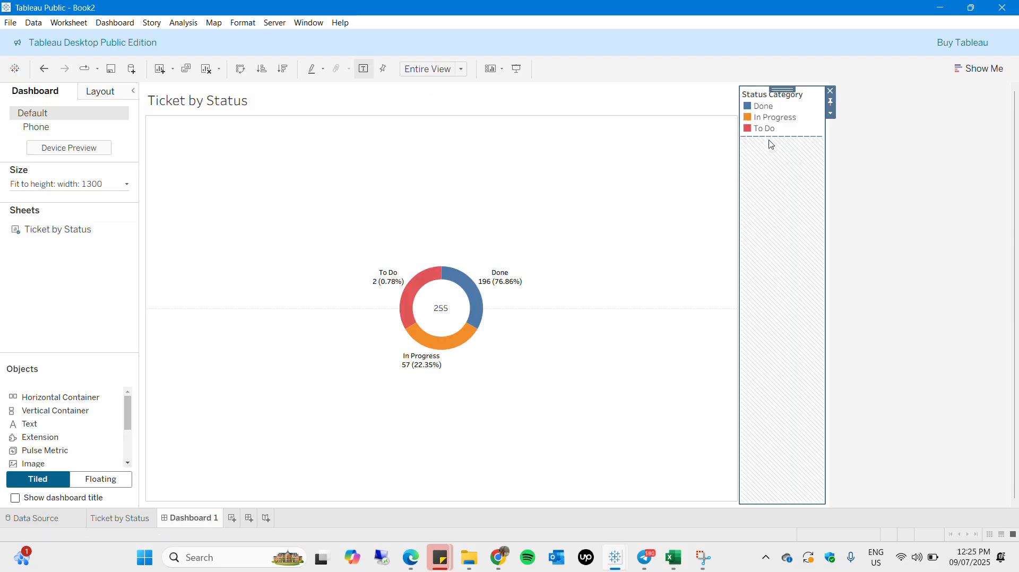
pyautogui.click(831, 115)
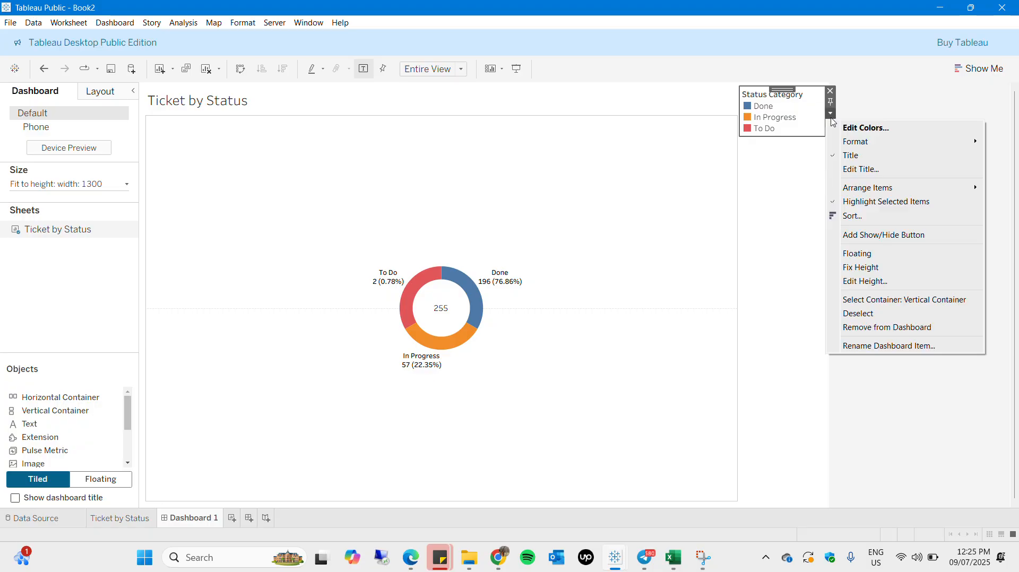